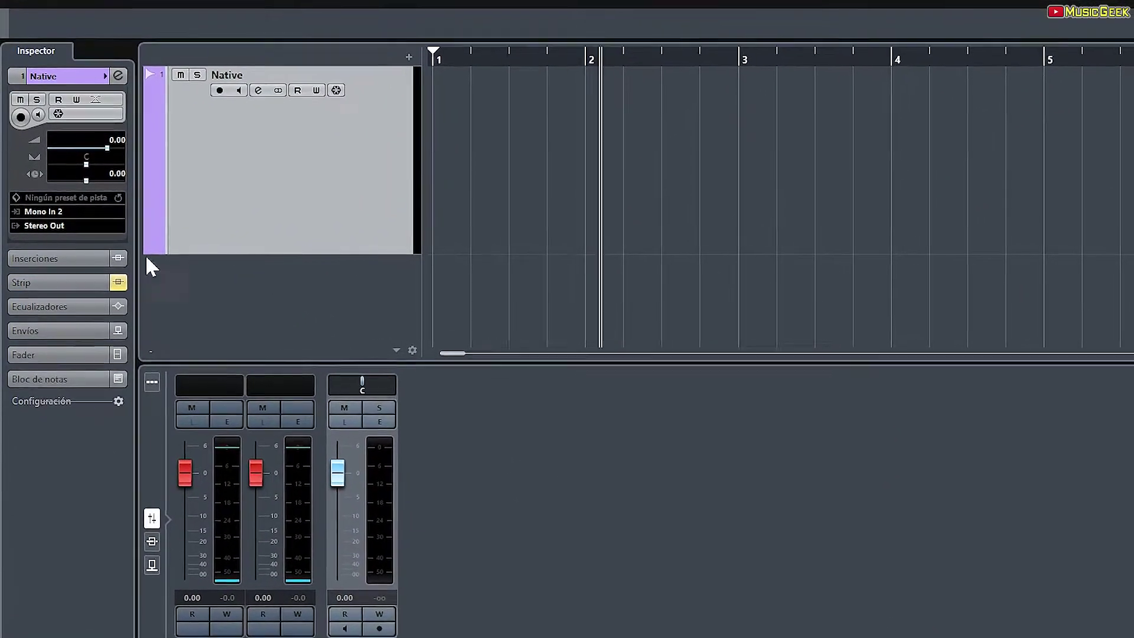
Load Helix Native in the first insert slot of the Native track and turn on input monitoring for the track.
{"action": "left_click", "coordinate": [49, 257]}
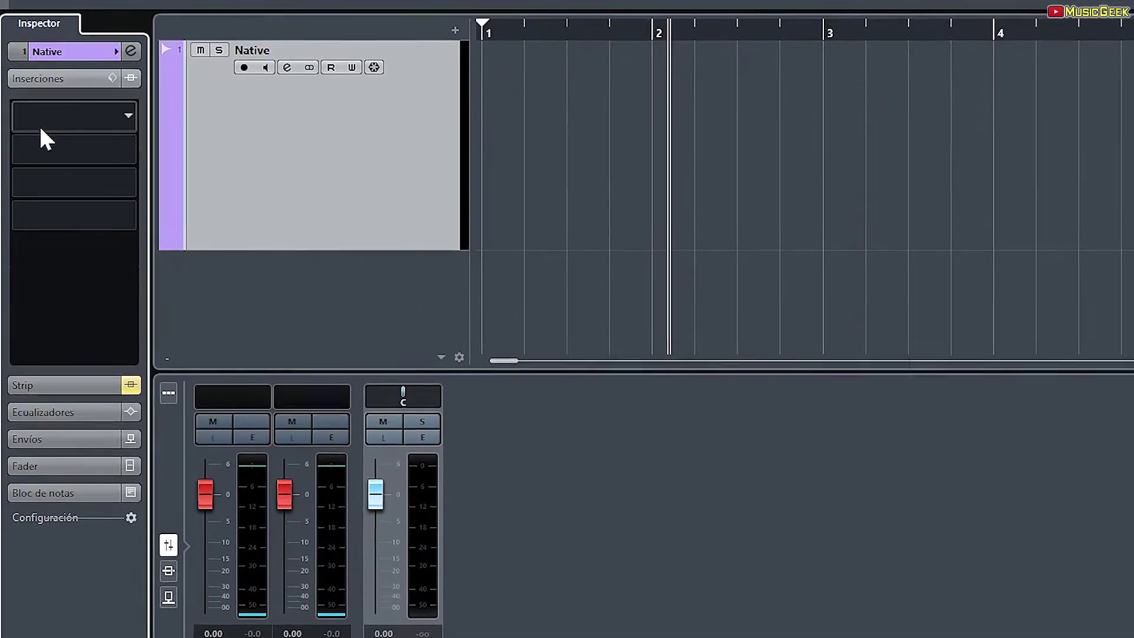
{"action": "left_click", "coordinate": [43, 132]}
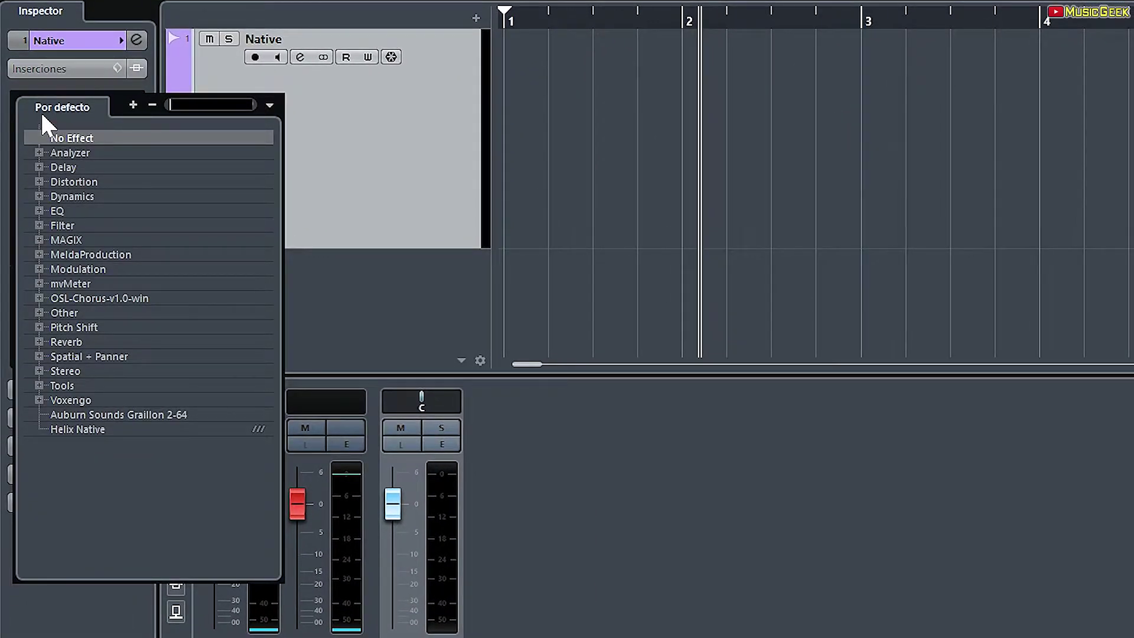
{"action": "left_click", "coordinate": [86, 428]}
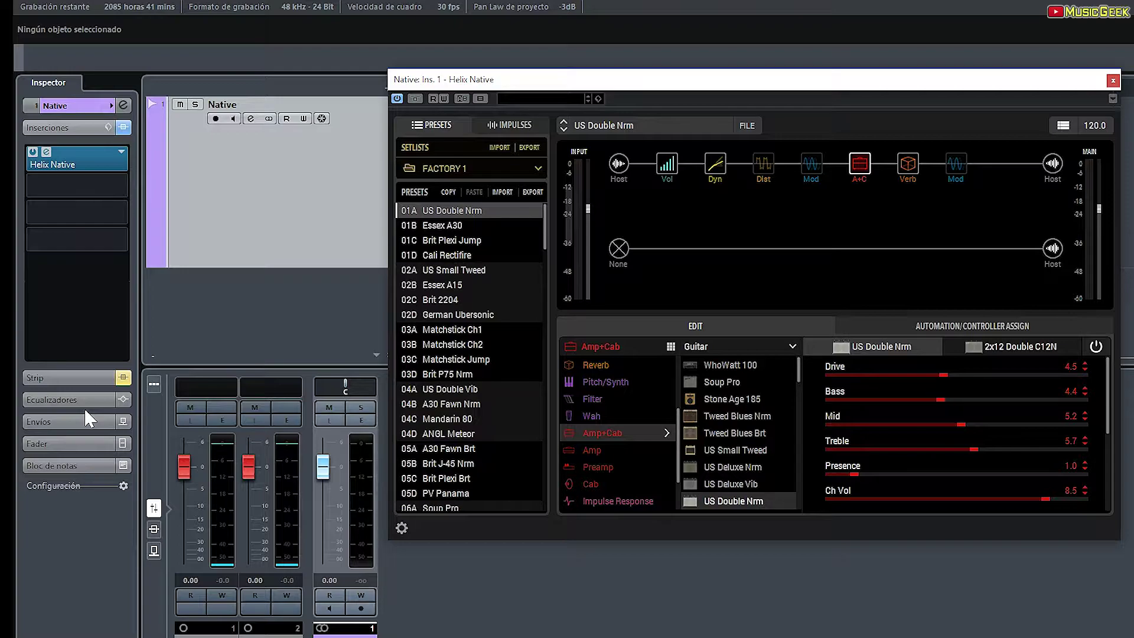
{"action": "left_click", "coordinate": [234, 119]}
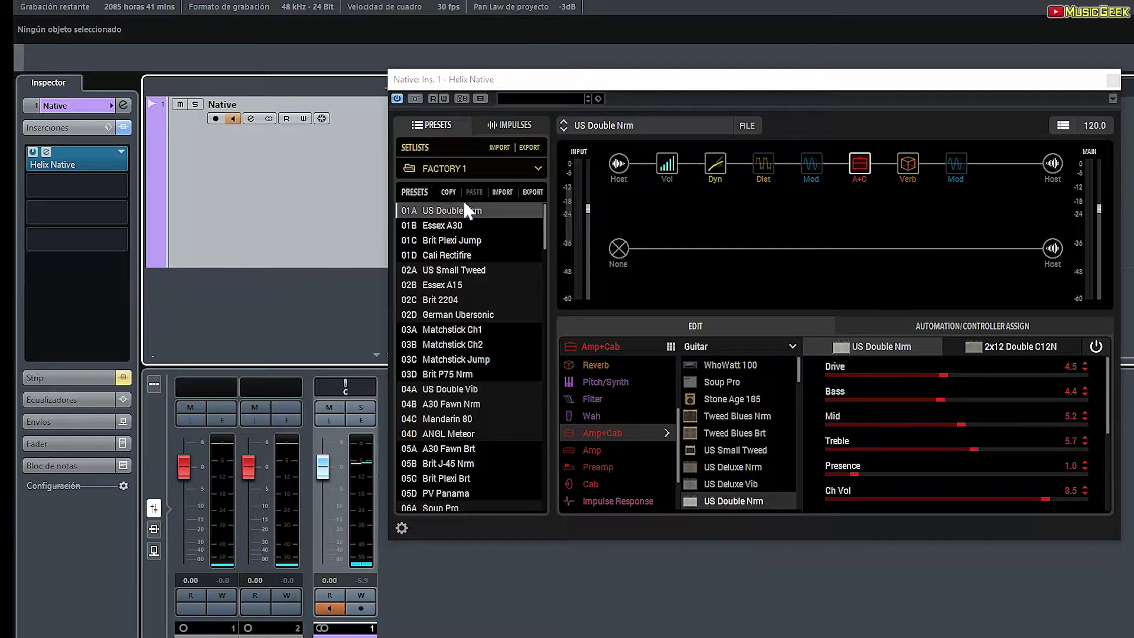
{"action": "left_click", "coordinate": [710, 81]}
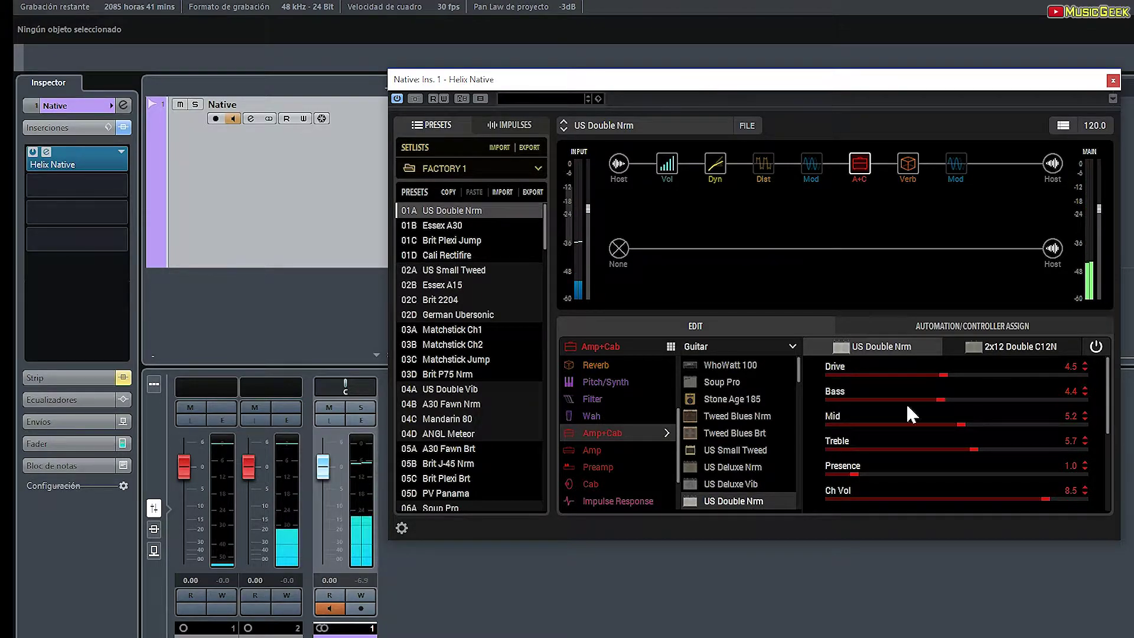
Check the available setlists and audition several Factory 1 presets such as Essex A30 and Cali Rectifire, ending on US Double Nrm.
{"action": "left_click", "coordinate": [469, 169]}
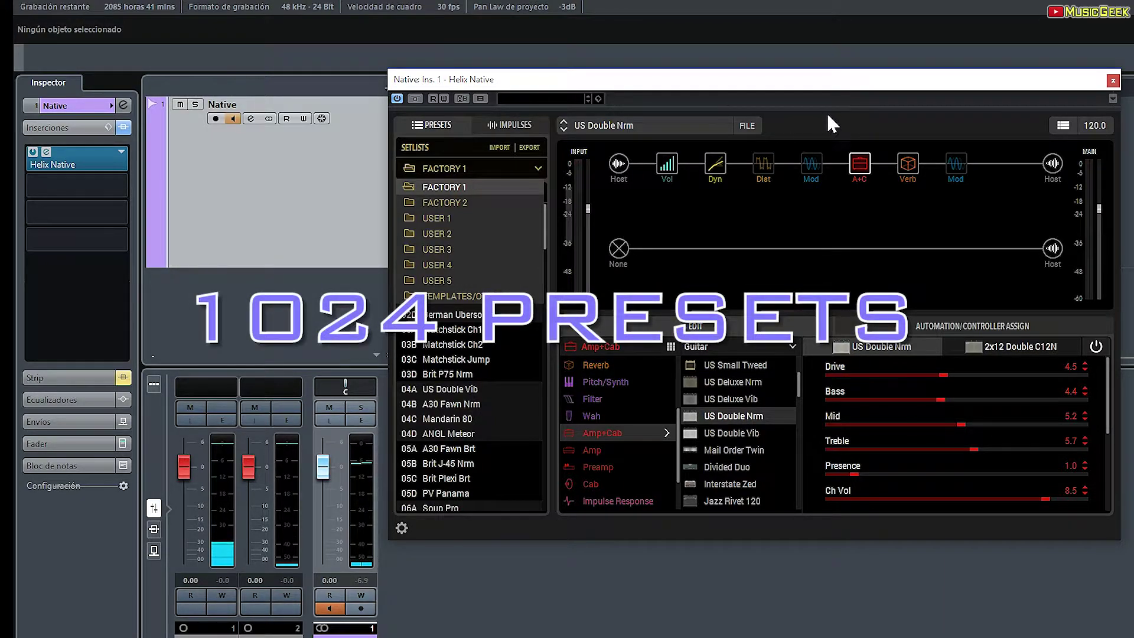
{"action": "left_click", "coordinate": [453, 188]}
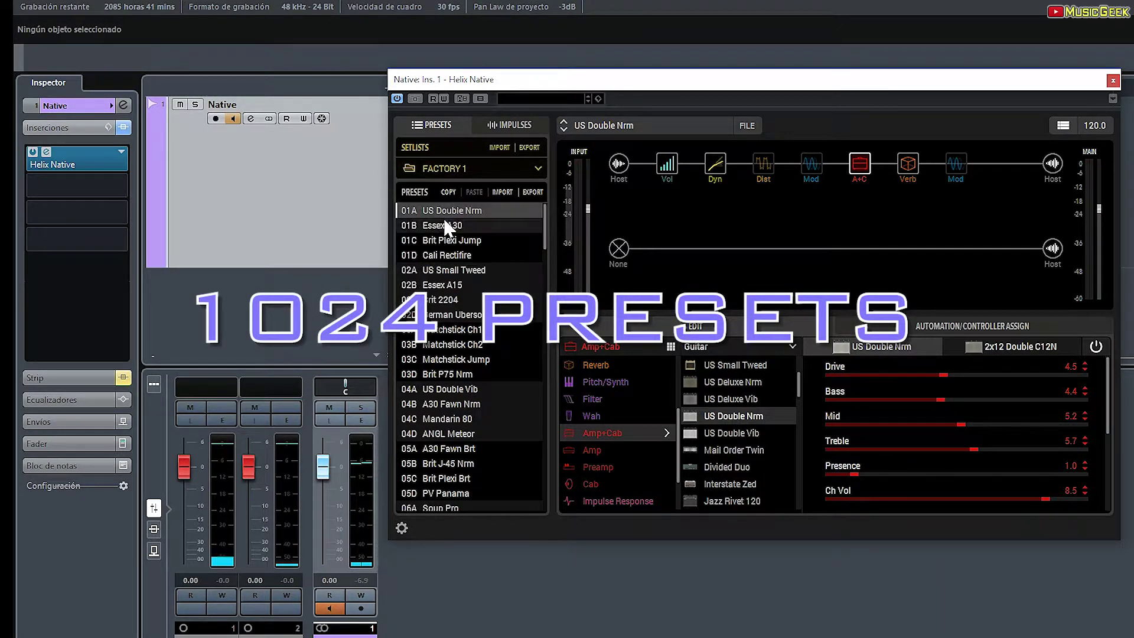
{"action": "left_click", "coordinate": [452, 230]}
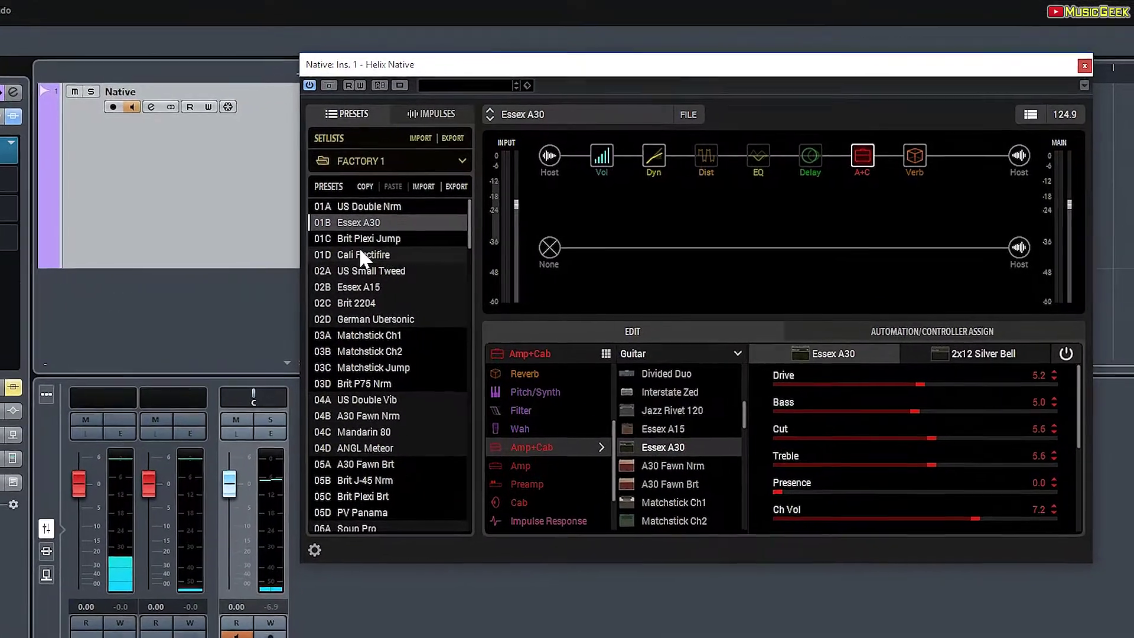
{"action": "left_click", "coordinate": [360, 253]}
{"action": "left_click", "coordinate": [343, 270]}
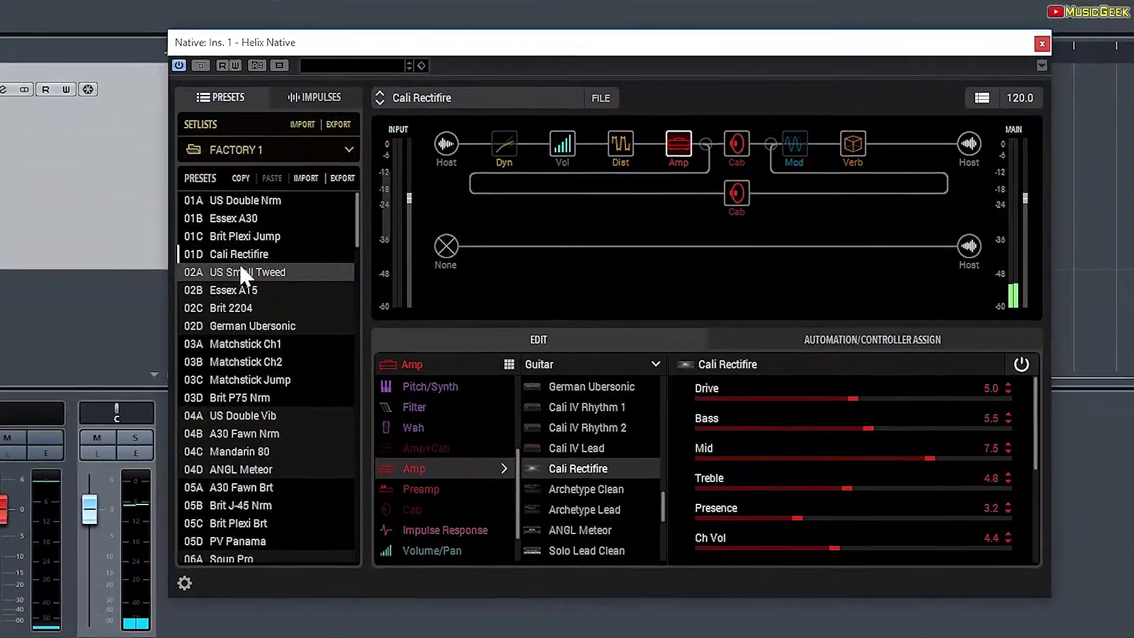
{"action": "left_click", "coordinate": [197, 199]}
{"action": "left_click", "coordinate": [191, 216]}
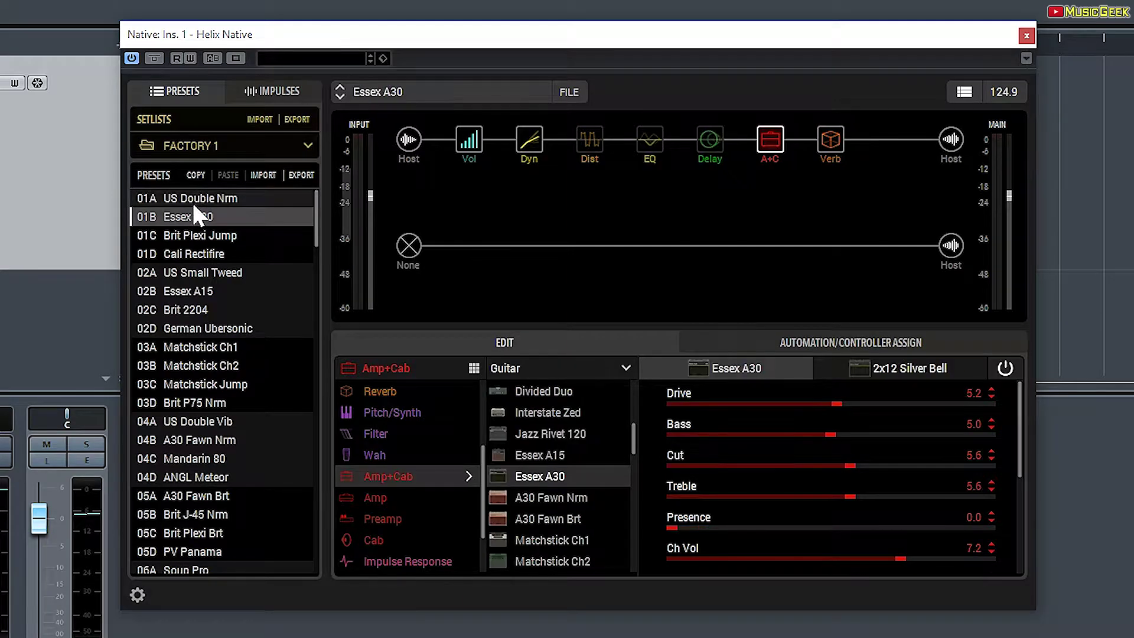
{"action": "left_click", "coordinate": [190, 201]}
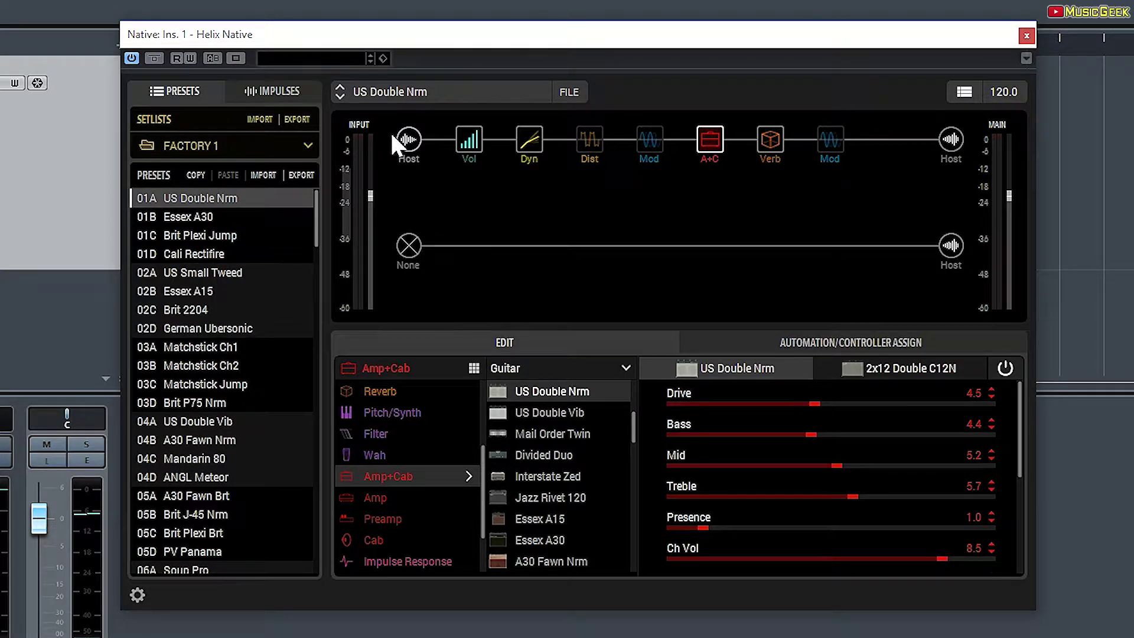
Examine the host input and output settings and step through the blocks of the US Double Nrm signal chain.
{"action": "left_click", "coordinate": [410, 140]}
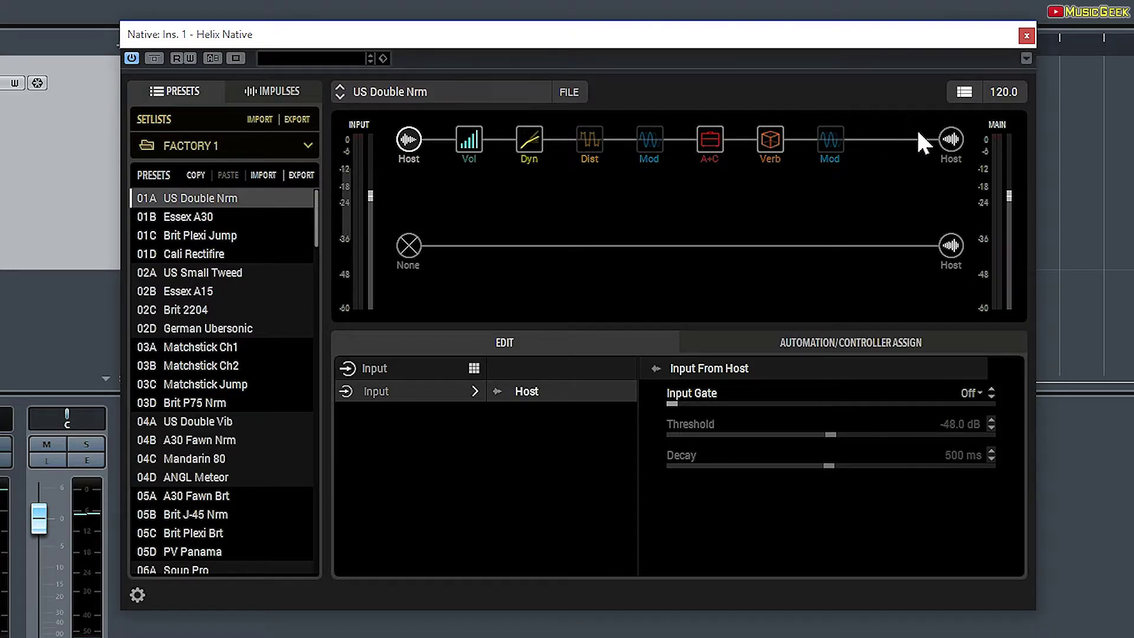
{"action": "left_click", "coordinate": [951, 141]}
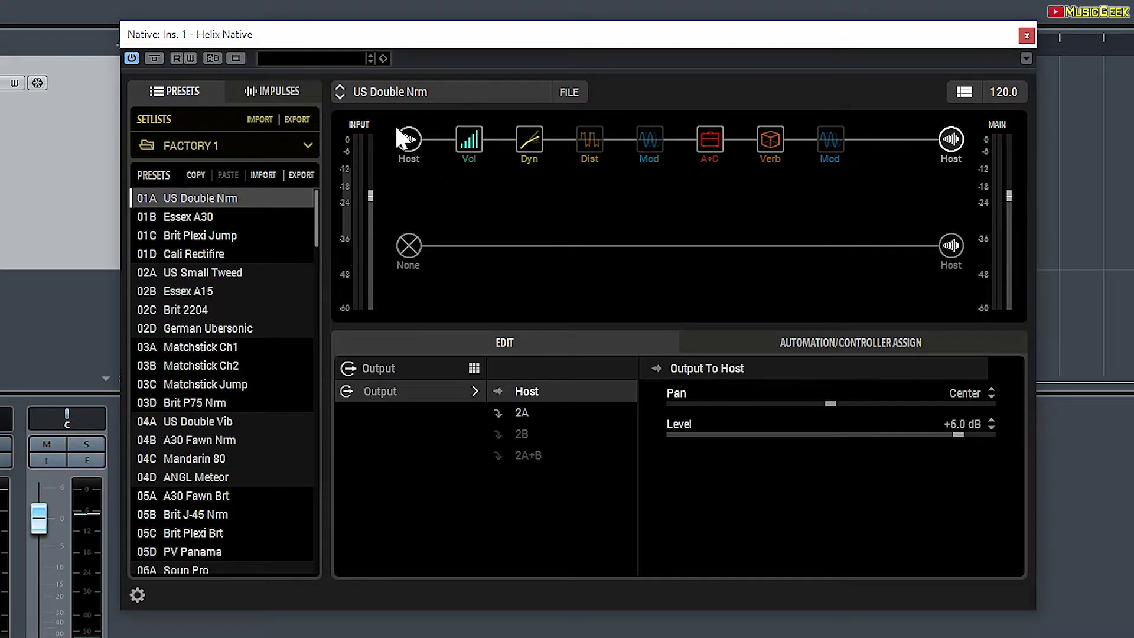
{"action": "left_click", "coordinate": [467, 146]}
{"action": "left_click", "coordinate": [530, 139]}
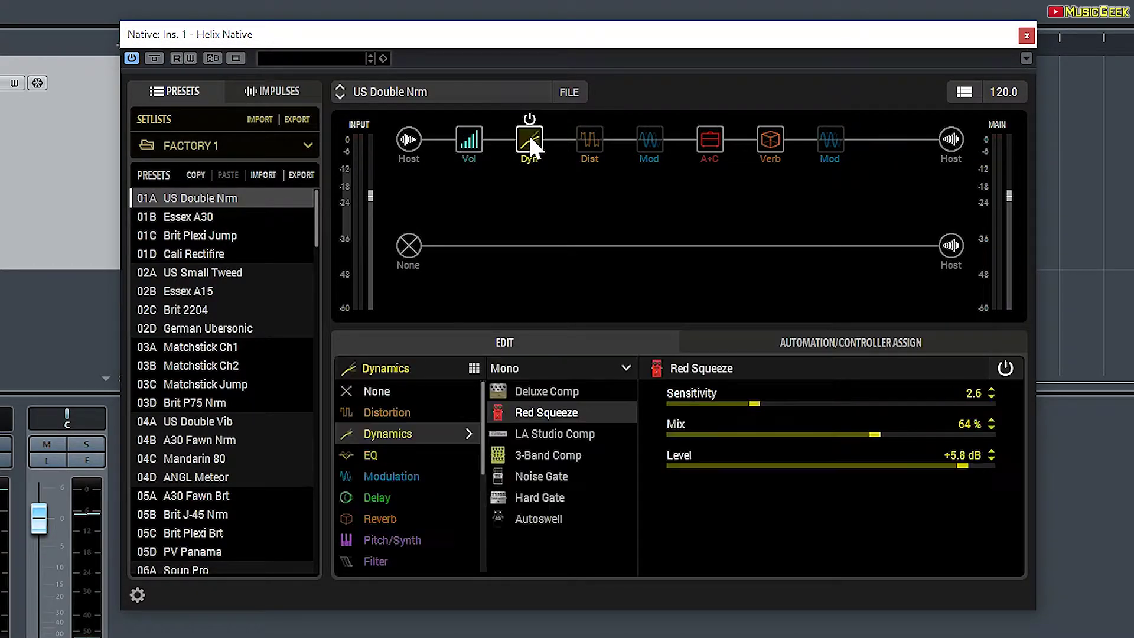
{"action": "left_click", "coordinate": [591, 139]}
{"action": "left_click", "coordinate": [644, 136]}
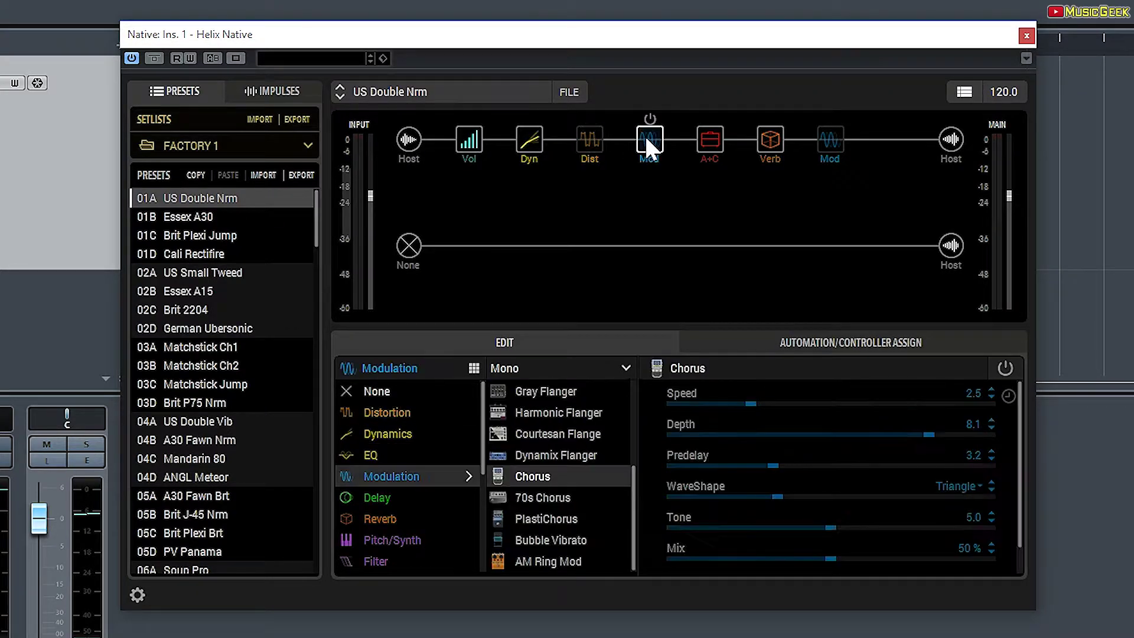
{"action": "left_click", "coordinate": [710, 134]}
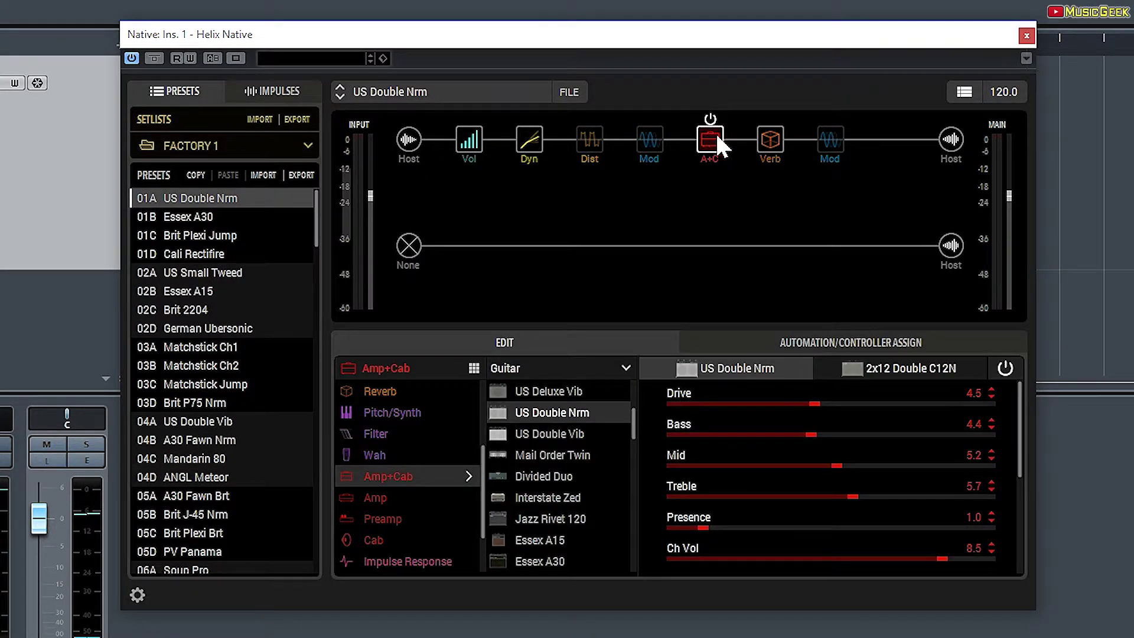
{"action": "left_click", "coordinate": [766, 133]}
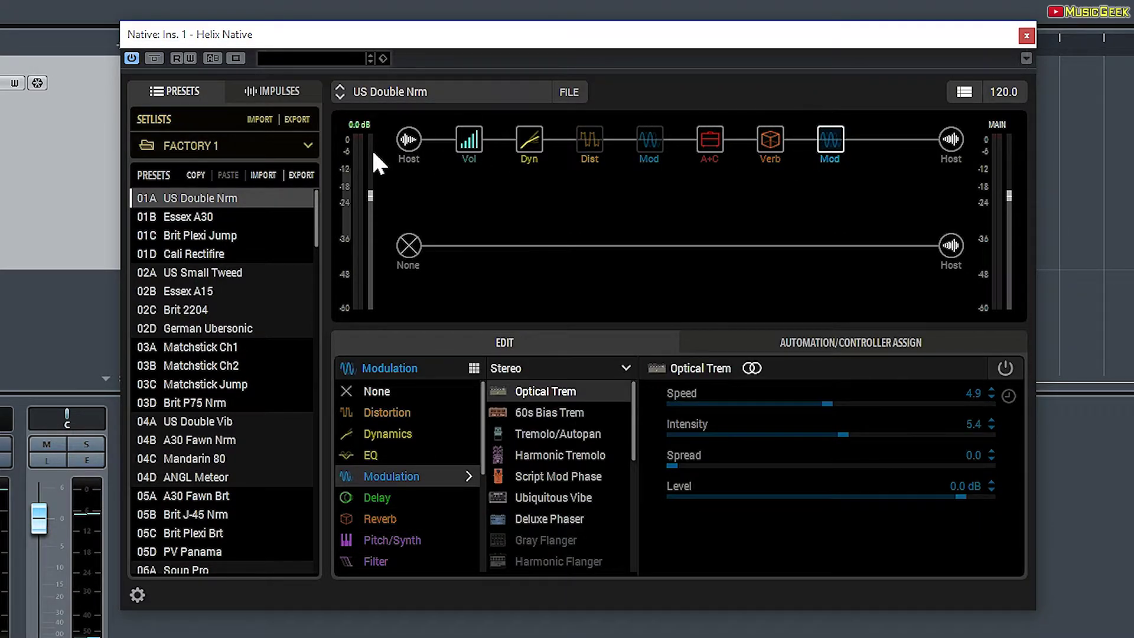
Review the model and parameters of each block in order, from the Volume block to the final Modulation block.
{"action": "left_click", "coordinate": [470, 141]}
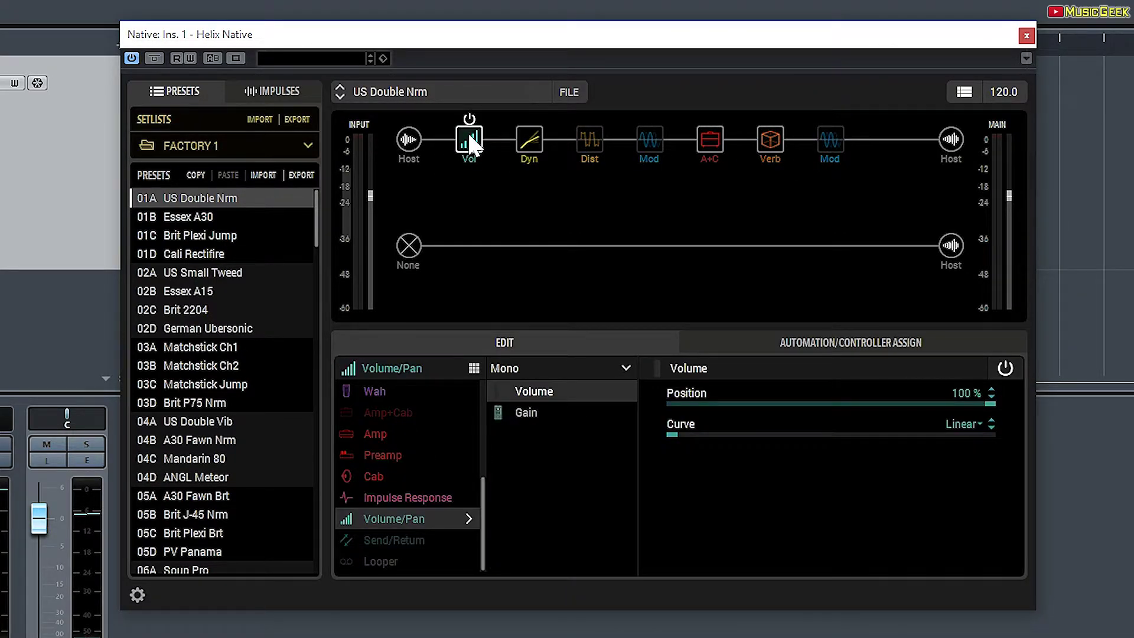
{"action": "left_click", "coordinate": [528, 142]}
{"action": "left_click", "coordinate": [591, 152]}
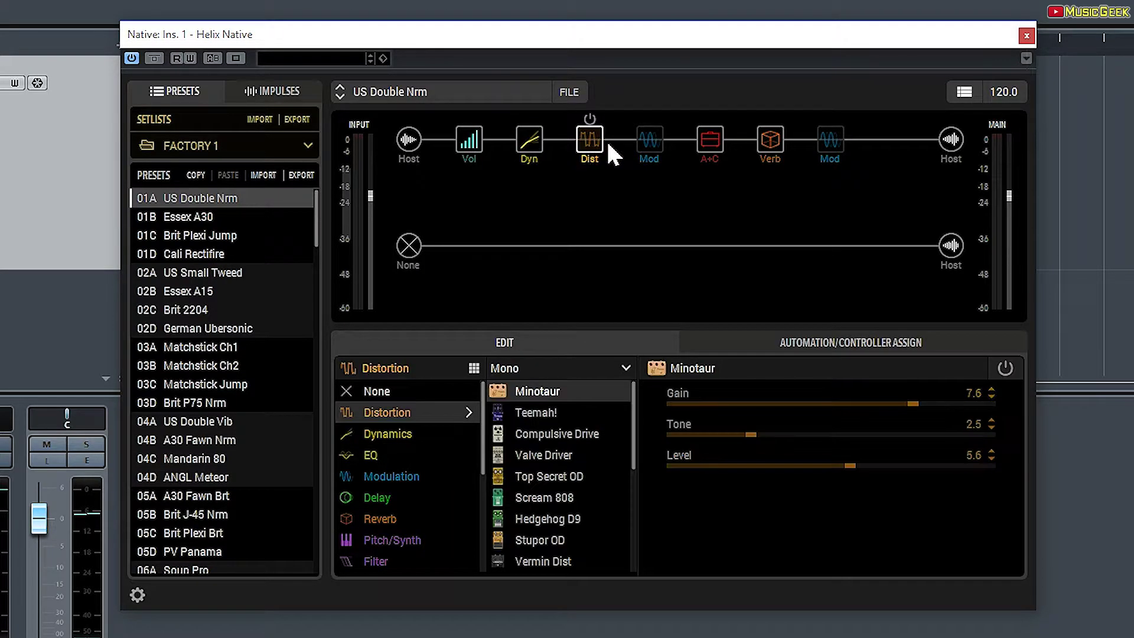
{"action": "left_click", "coordinate": [650, 140]}
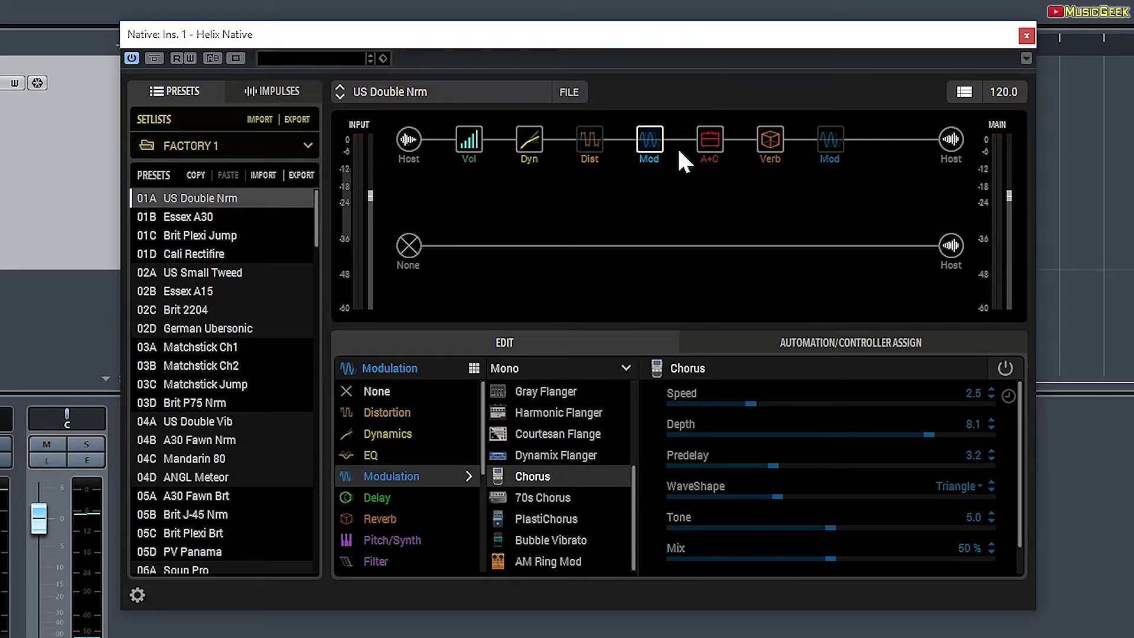
{"action": "left_click", "coordinate": [701, 138]}
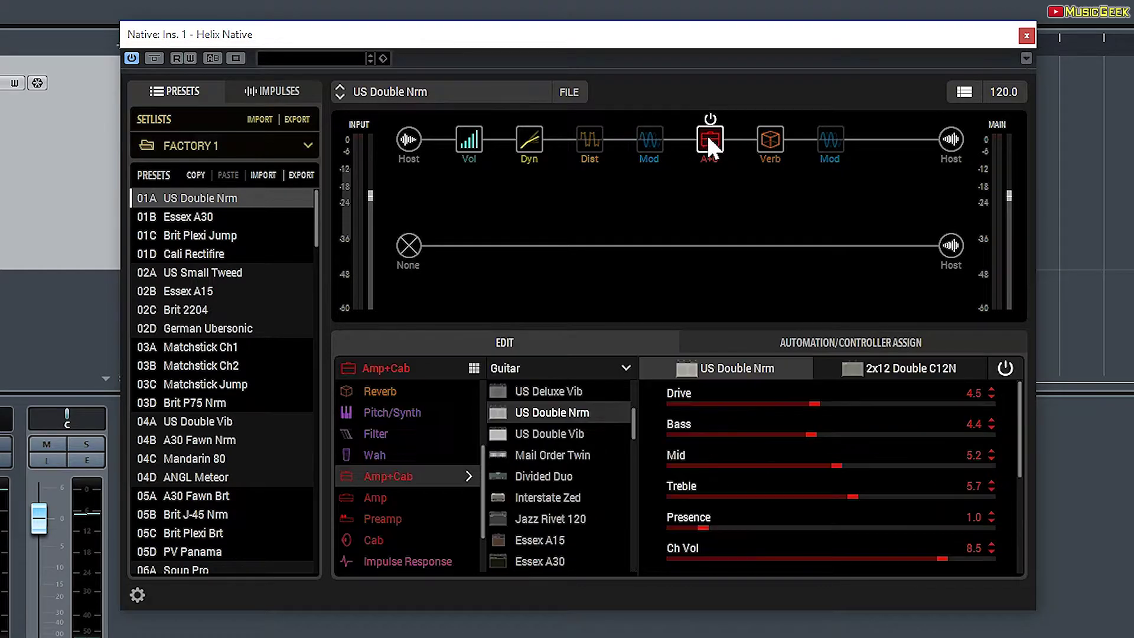
{"action": "left_click", "coordinate": [770, 147]}
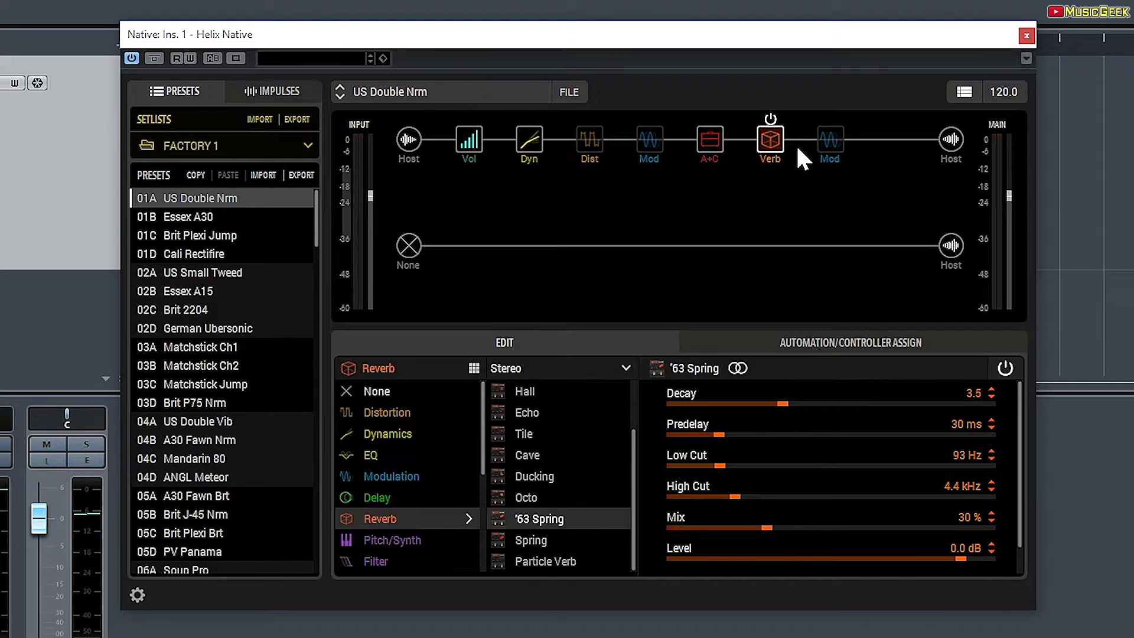
{"action": "left_click", "coordinate": [836, 143]}
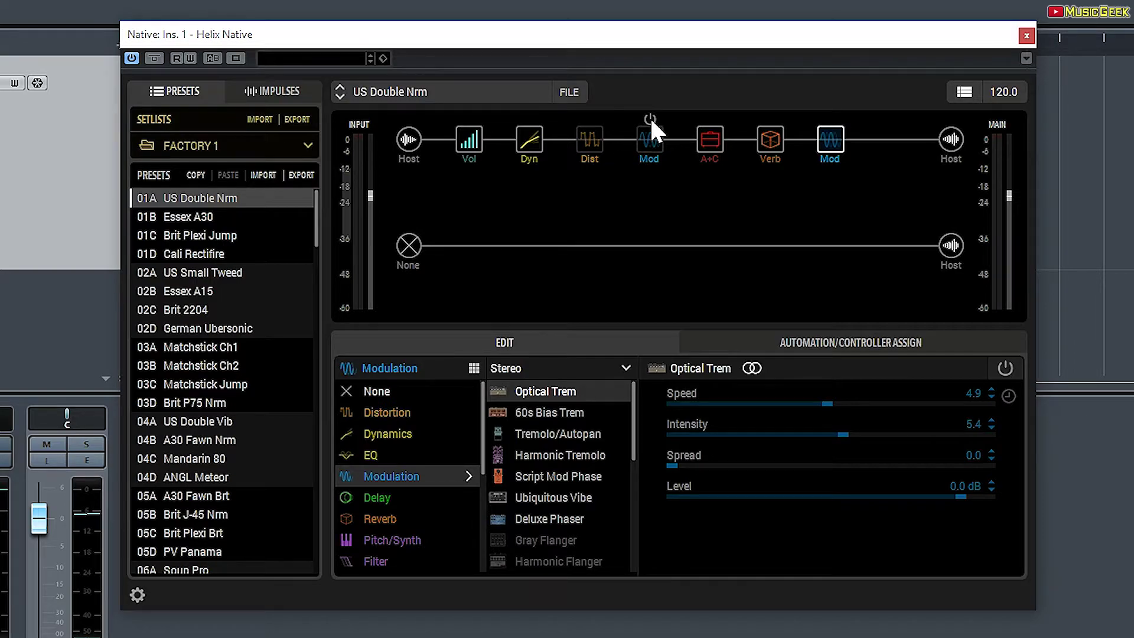
Compare the sound with the Distortion block switched on and off, and view the Minotaur and Chorus parameters.
{"action": "left_click", "coordinate": [590, 118]}
{"action": "left_click", "coordinate": [590, 119]}
{"action": "mouse_move", "coordinate": [605, 159]}
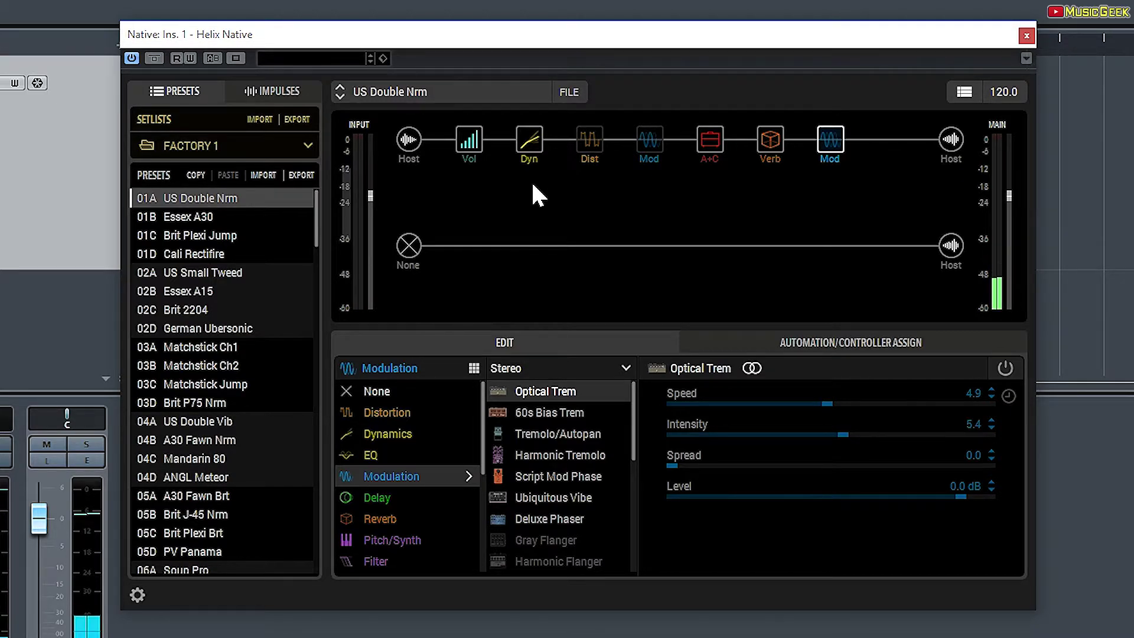
{"action": "mouse_move", "coordinate": [462, 141]}
{"action": "left_click", "coordinate": [590, 119]}
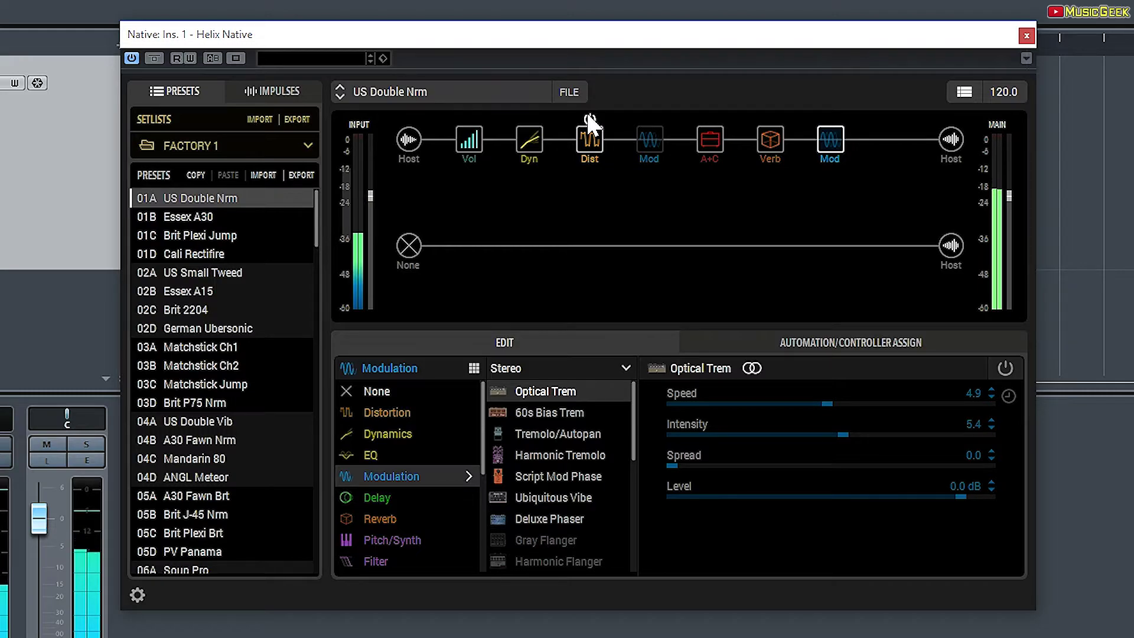
{"action": "left_click", "coordinate": [590, 120]}
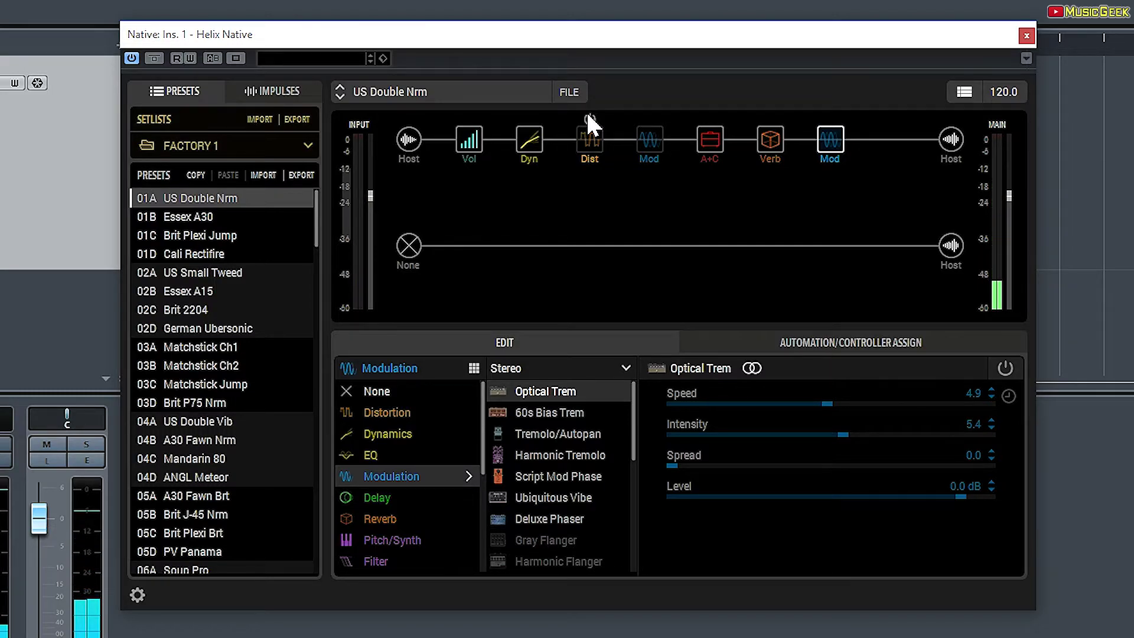
{"action": "left_click", "coordinate": [593, 140]}
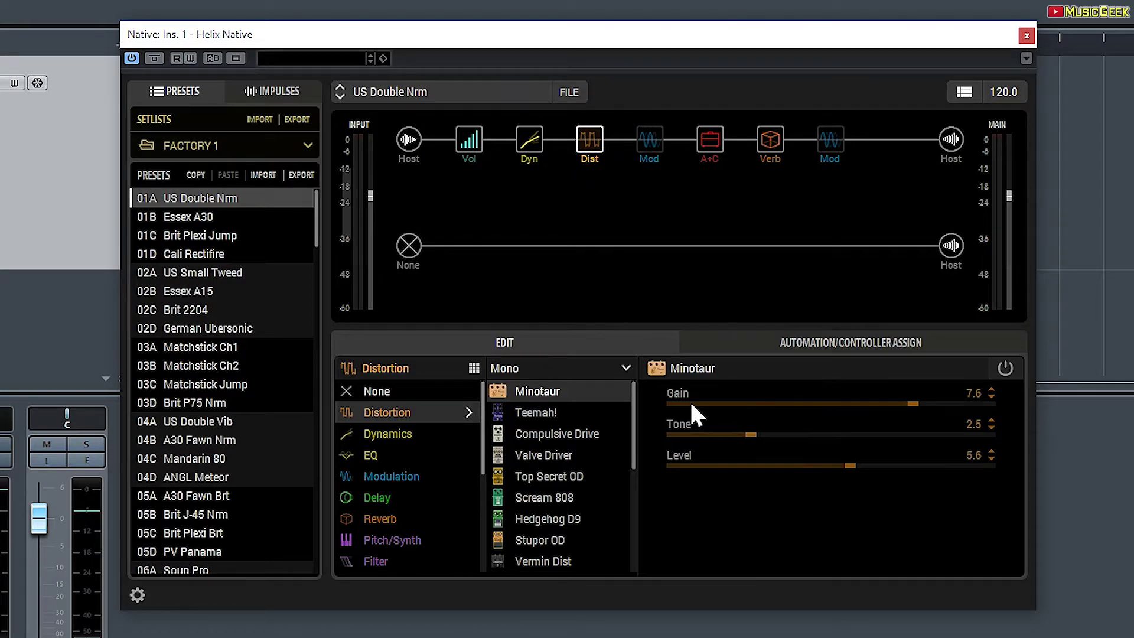
{"action": "left_click", "coordinate": [650, 142]}
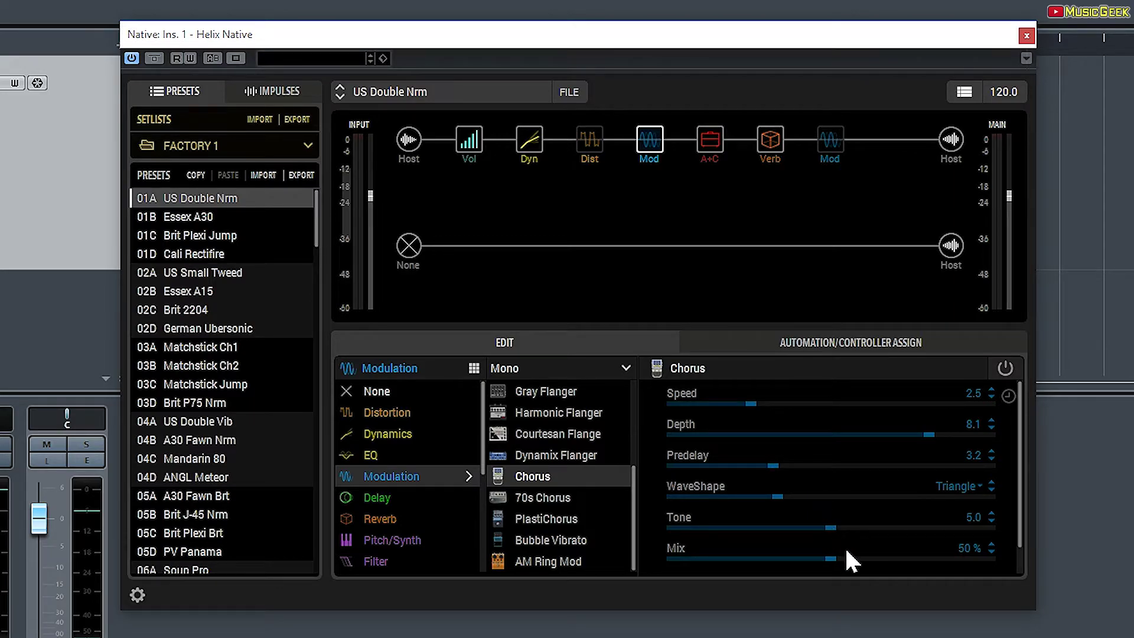
With the Minotaur distortion active, set its Gain to 3.6 and Tone to 6.5, and bypass the block.
{"action": "left_click", "coordinate": [590, 140]}
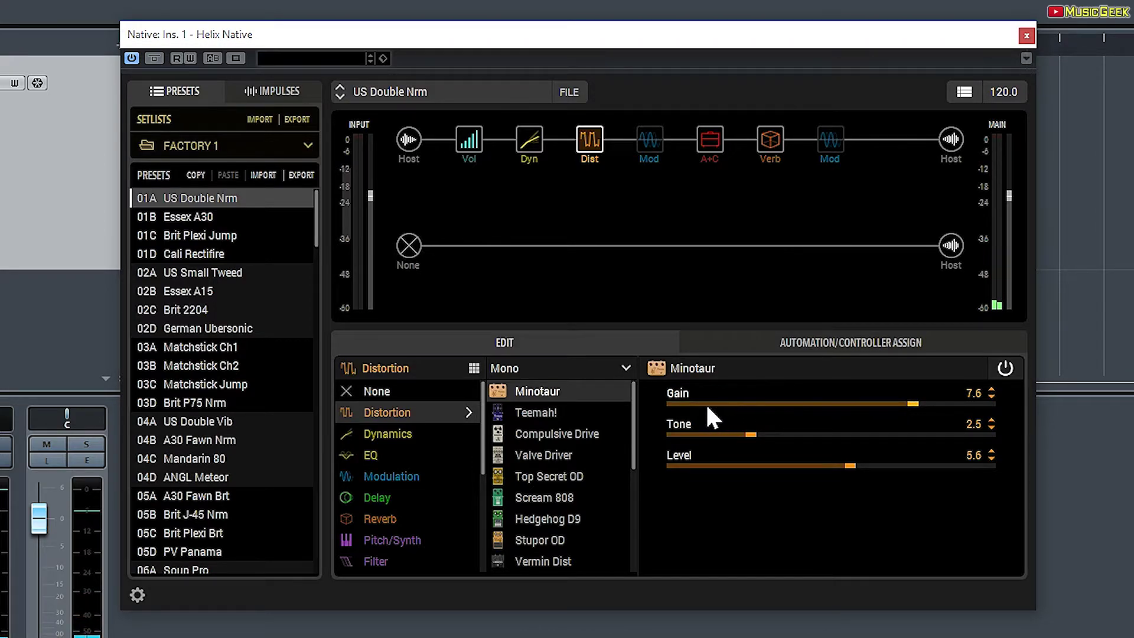
{"action": "left_click_drag", "start_coordinate": [711, 402], "coordinate": [647, 392]}
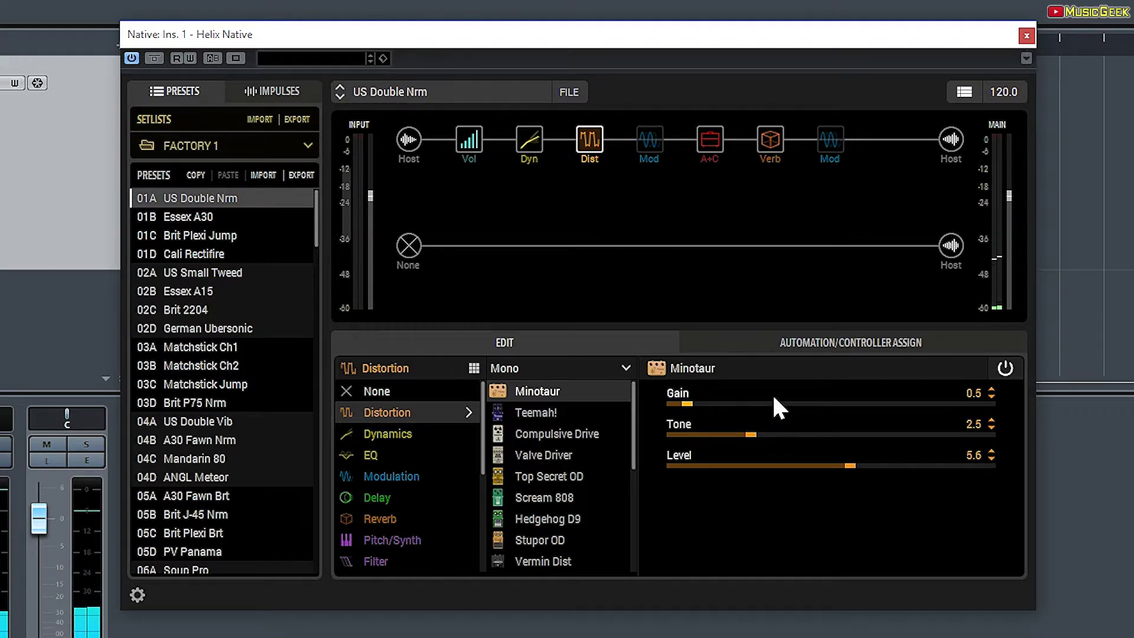
{"action": "left_click", "coordinate": [788, 403]}
{"action": "left_click_drag", "start_coordinate": [752, 434], "coordinate": [879, 434]}
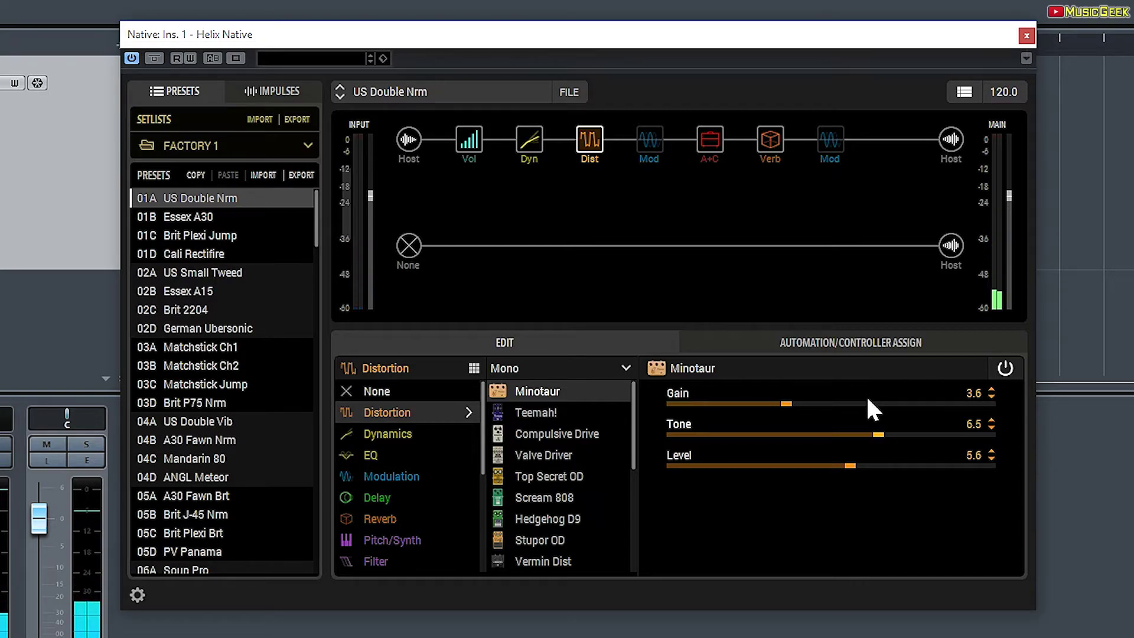
{"action": "left_click", "coordinate": [590, 119]}
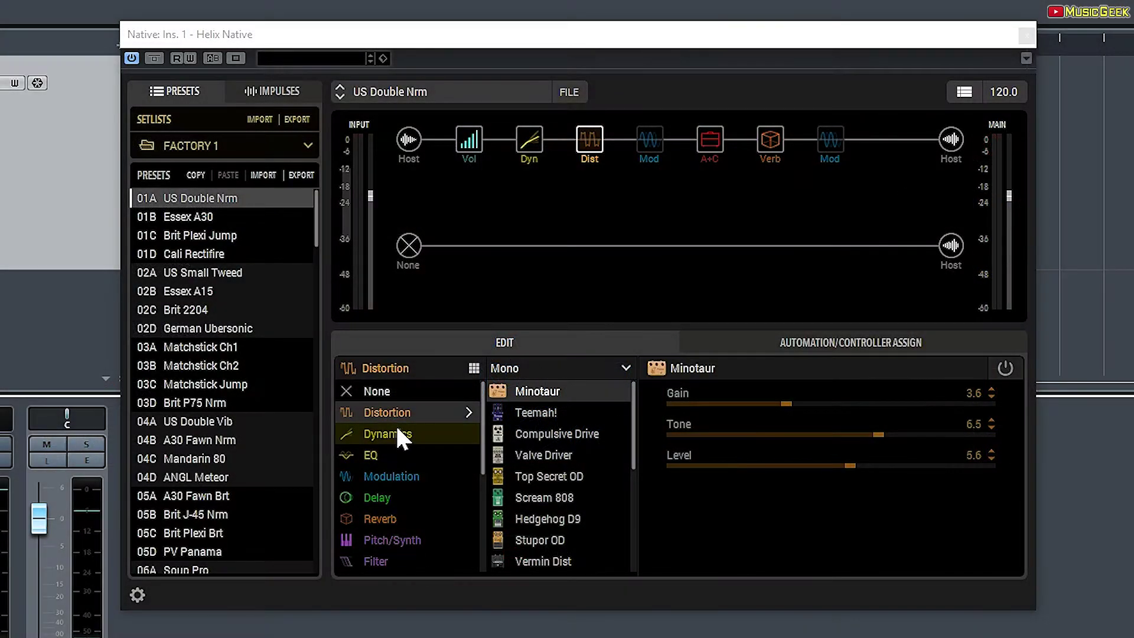
Look through the full list of effect categories available for the selected block and return to the Distortion models.
{"action": "scroll", "coordinate": [426, 525], "scroll_direction": "down", "scroll_amount": 4}
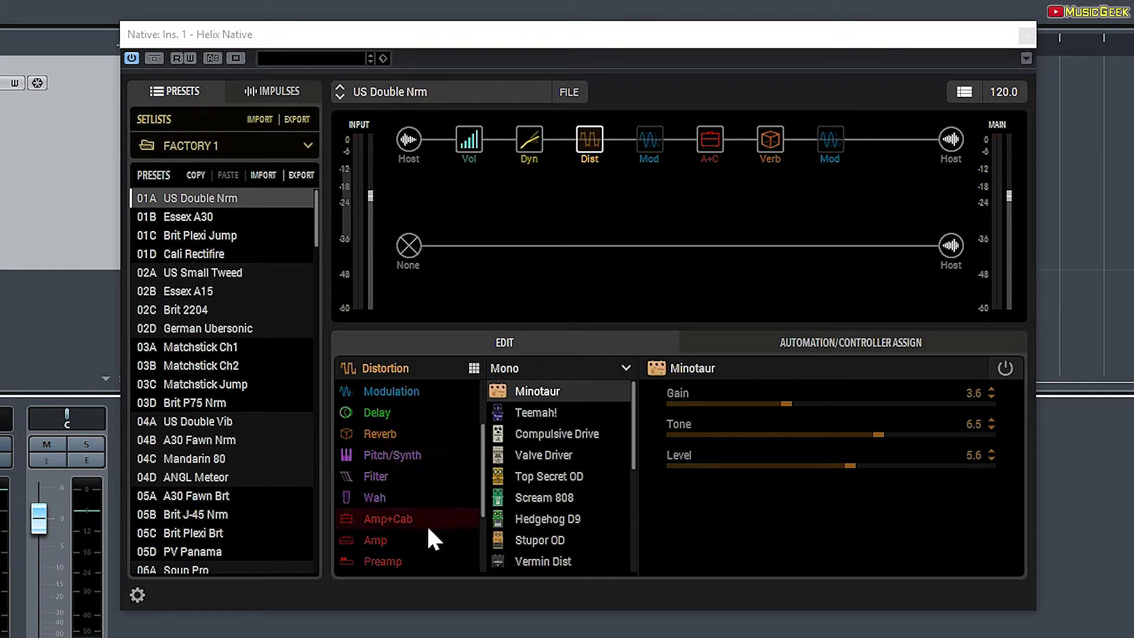
{"action": "scroll", "coordinate": [427, 520], "scroll_direction": "up", "scroll_amount": 4}
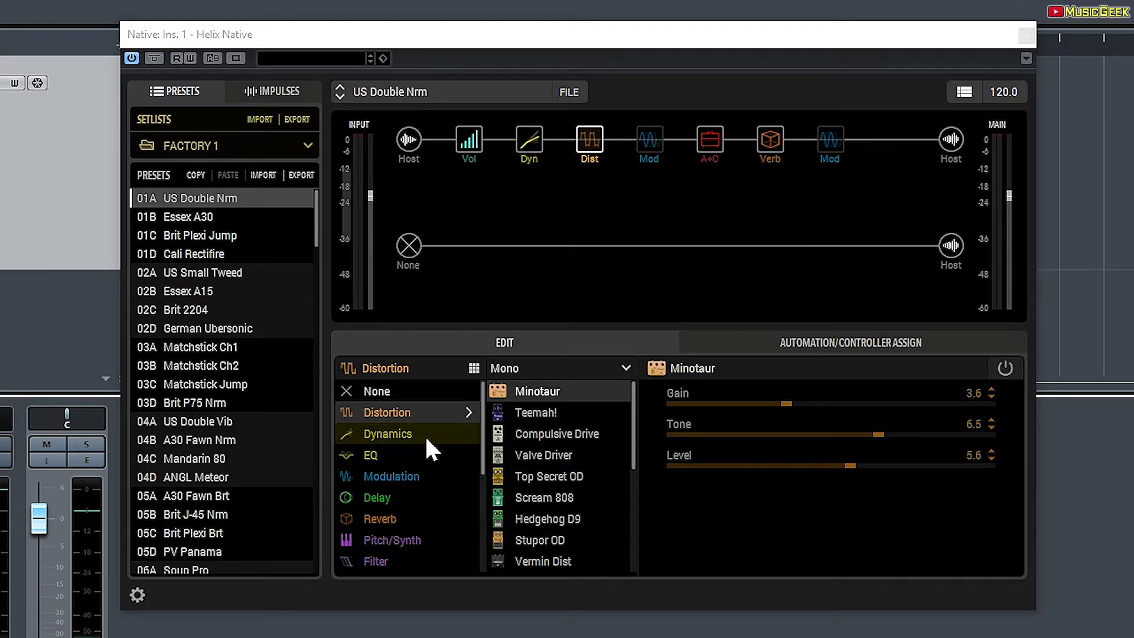
{"action": "scroll", "coordinate": [424, 434], "scroll_direction": "down", "scroll_amount": 1}
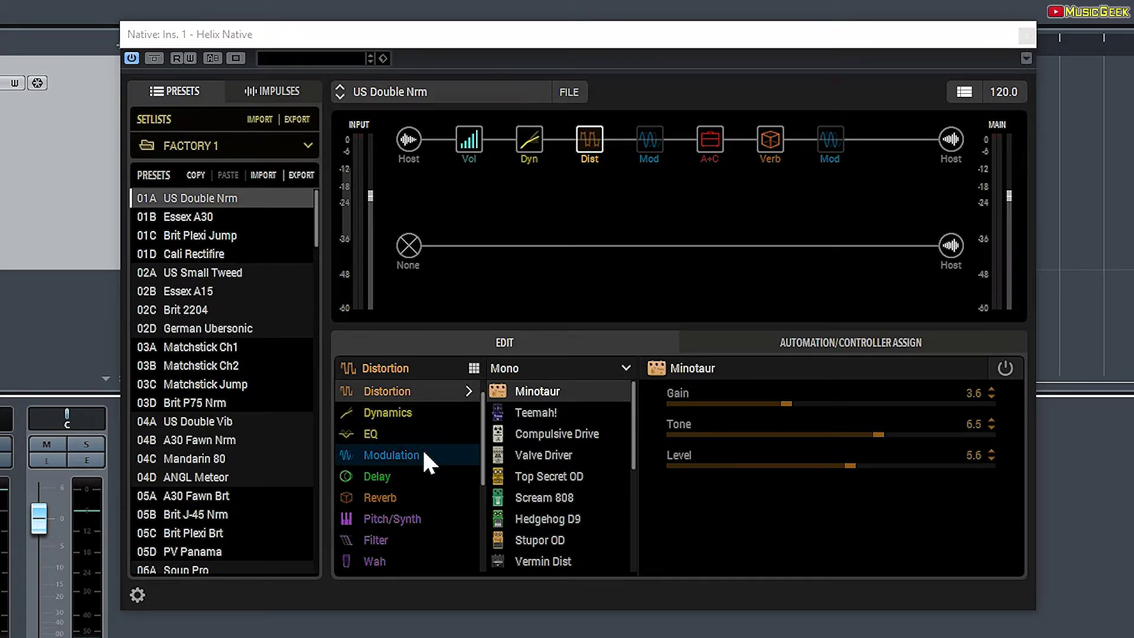
{"action": "scroll", "coordinate": [424, 461], "scroll_direction": "down", "scroll_amount": 1}
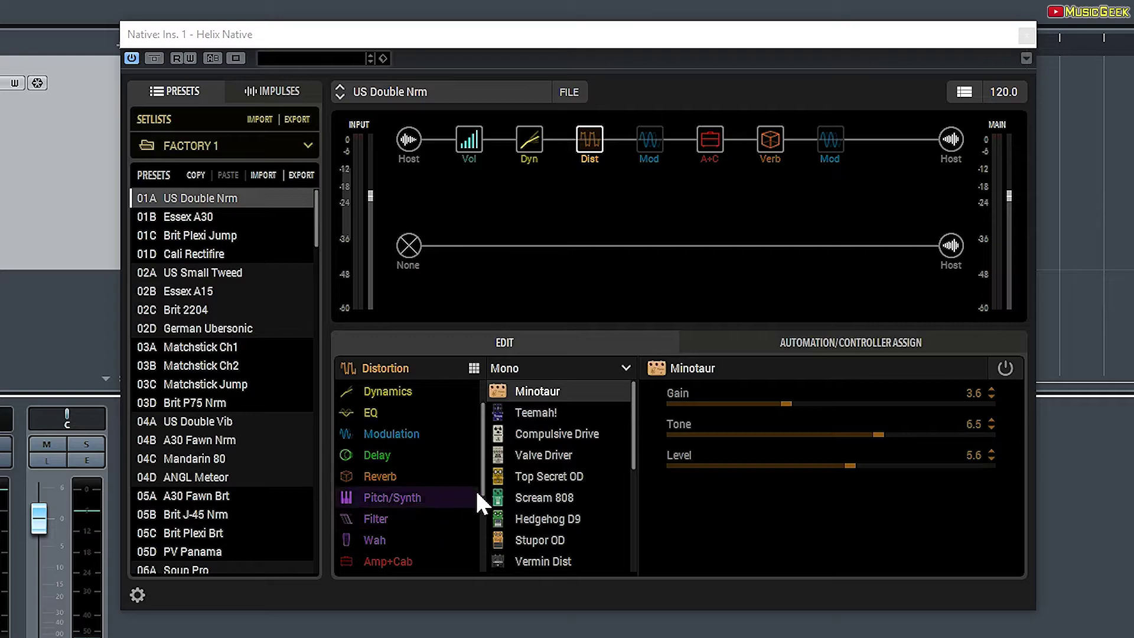
{"action": "scroll", "coordinate": [413, 431], "scroll_direction": "up", "scroll_amount": 2}
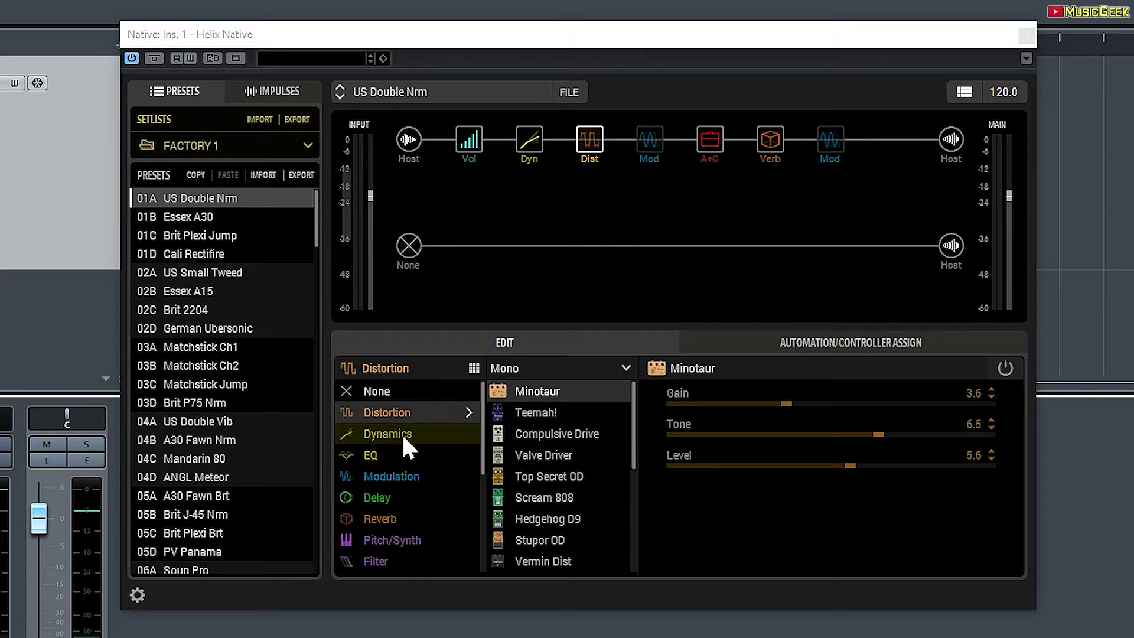
{"action": "left_click", "coordinate": [408, 416]}
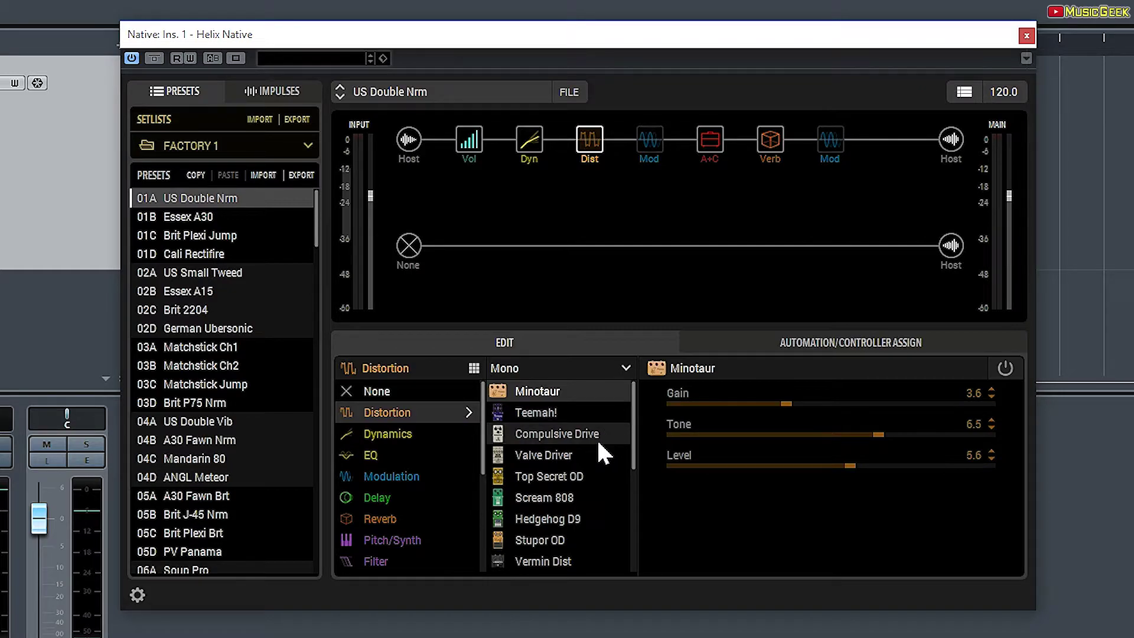
Audition Teemah!, Compulsive Drive, Top Secret OD, Scream 808, Stupor OD and Vermin Dist in the Distortion block, and return to the Minotaur model.
{"action": "left_click", "coordinate": [561, 411]}
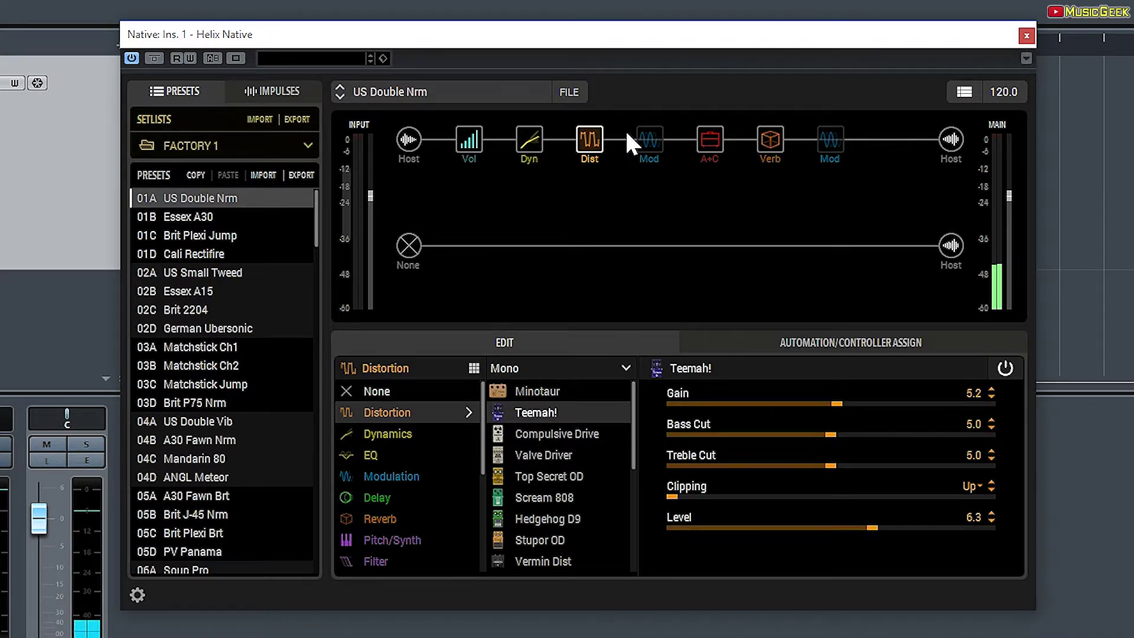
{"action": "left_click", "coordinate": [566, 433]}
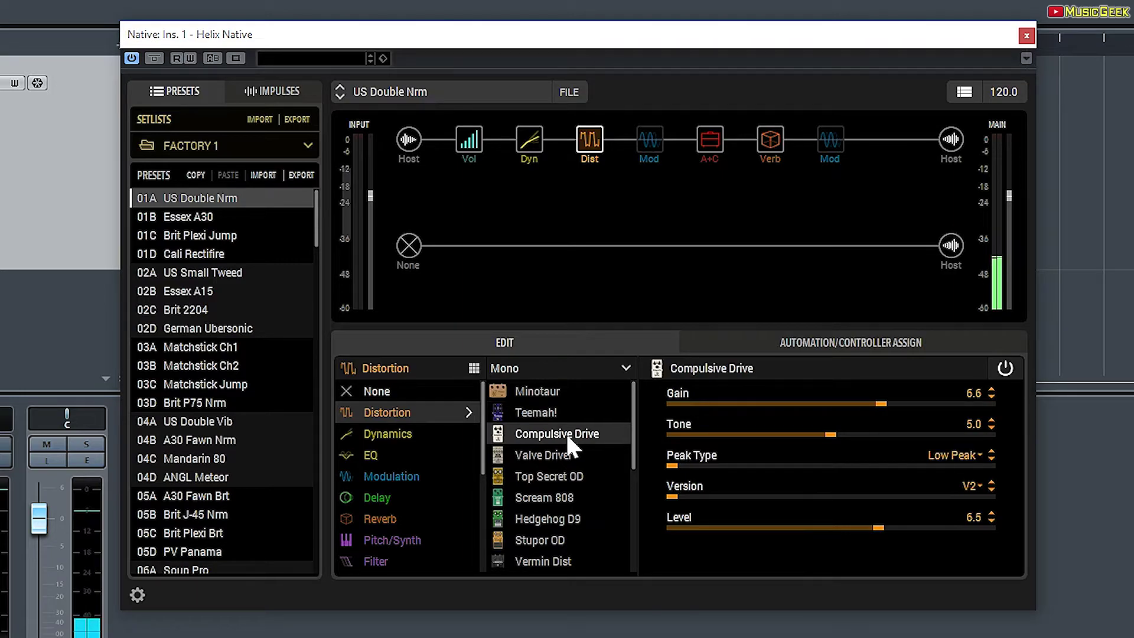
{"action": "left_click", "coordinate": [560, 477]}
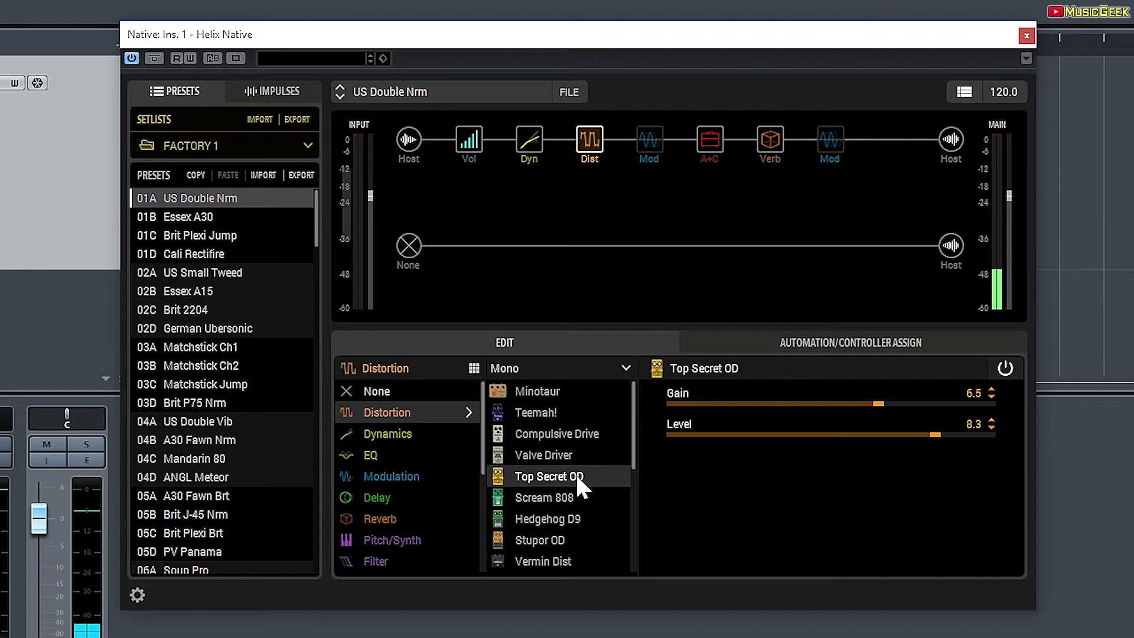
{"action": "left_click", "coordinate": [544, 496]}
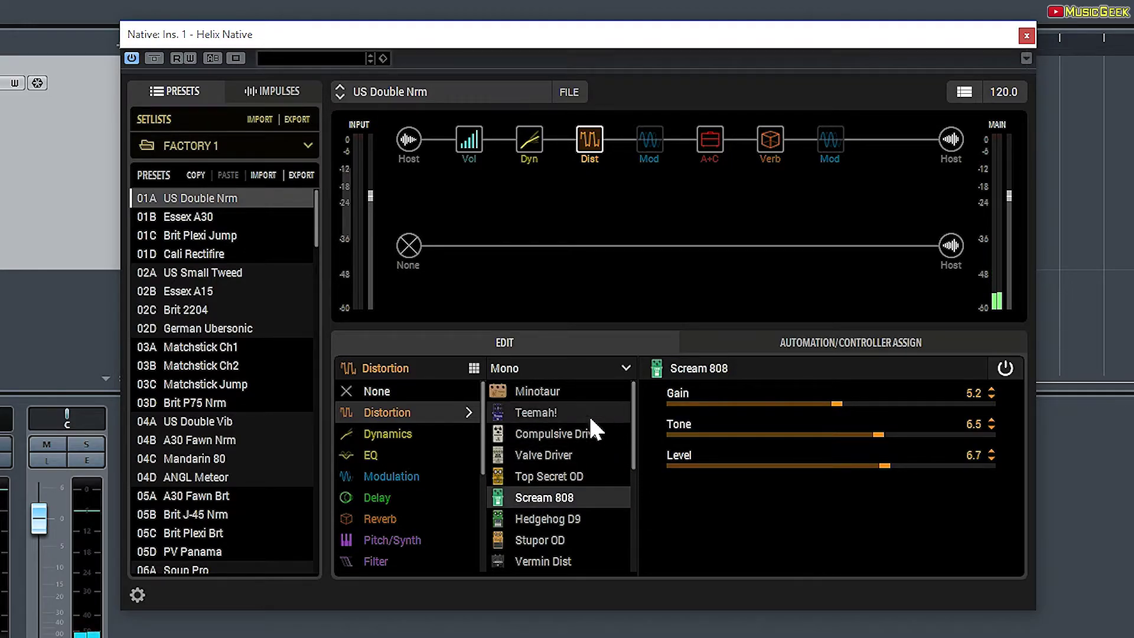
{"action": "left_click", "coordinate": [585, 433]}
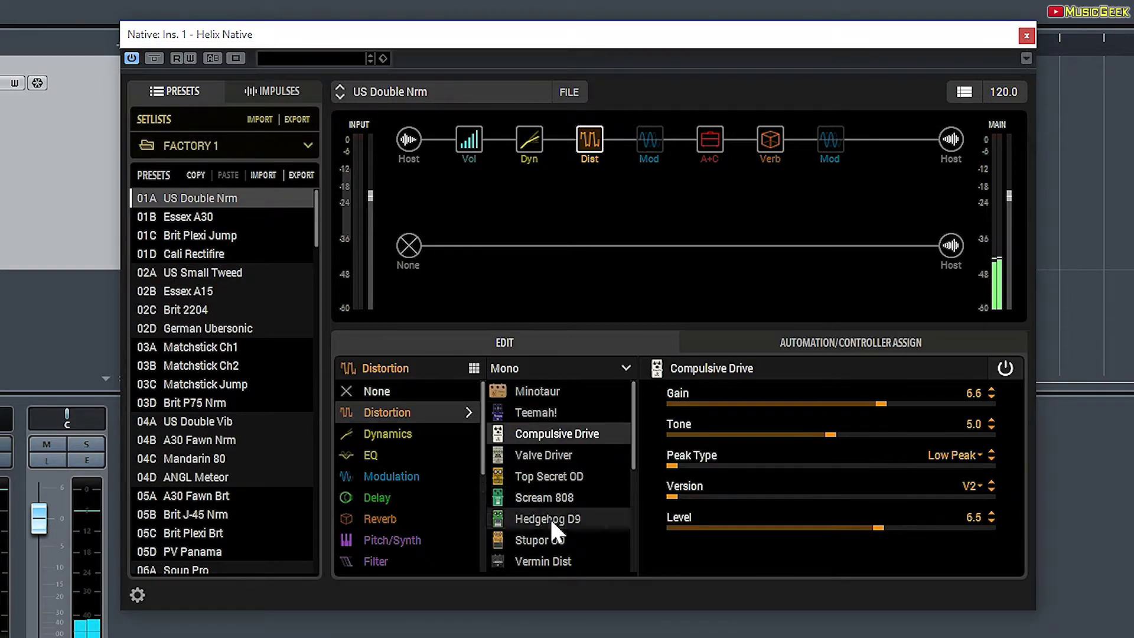
{"action": "left_click", "coordinate": [557, 540]}
{"action": "left_click", "coordinate": [598, 558]}
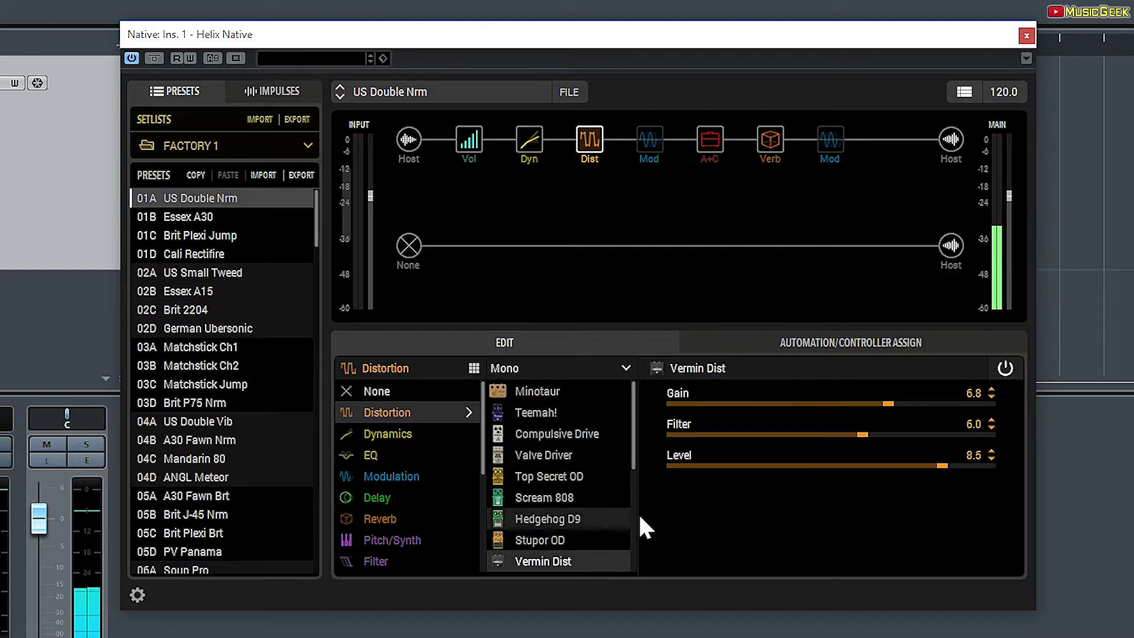
{"action": "left_click", "coordinate": [537, 415]}
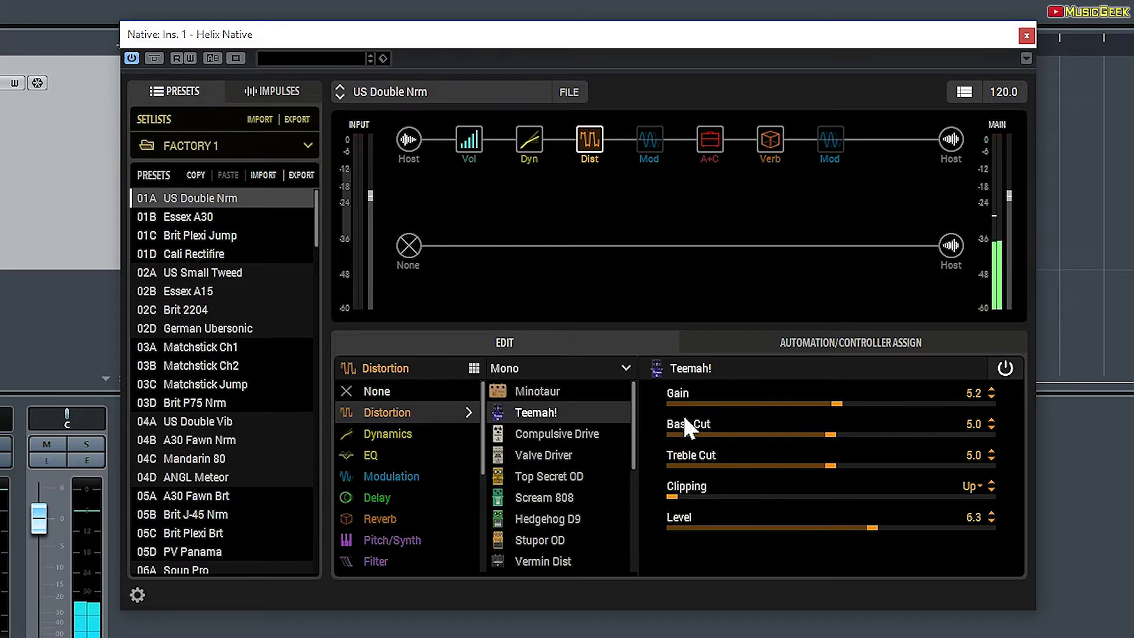
{"action": "left_click", "coordinate": [557, 393]}
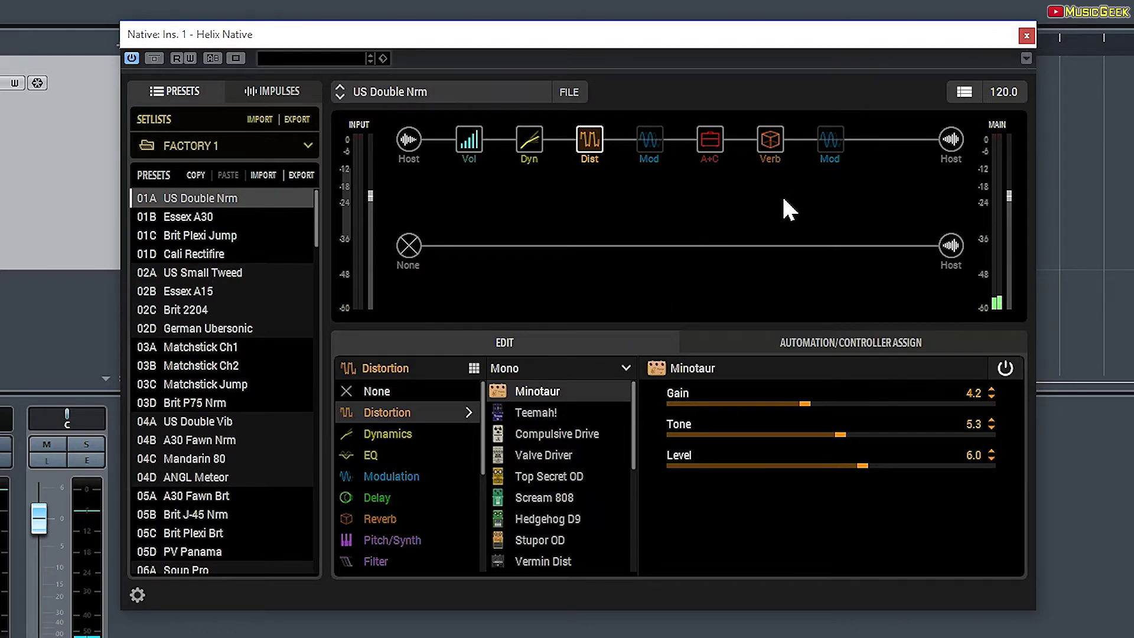
Add a mono Simple Delay block in the empty slot after the last Modulation block of the signal chain.
{"action": "left_click", "coordinate": [893, 140]}
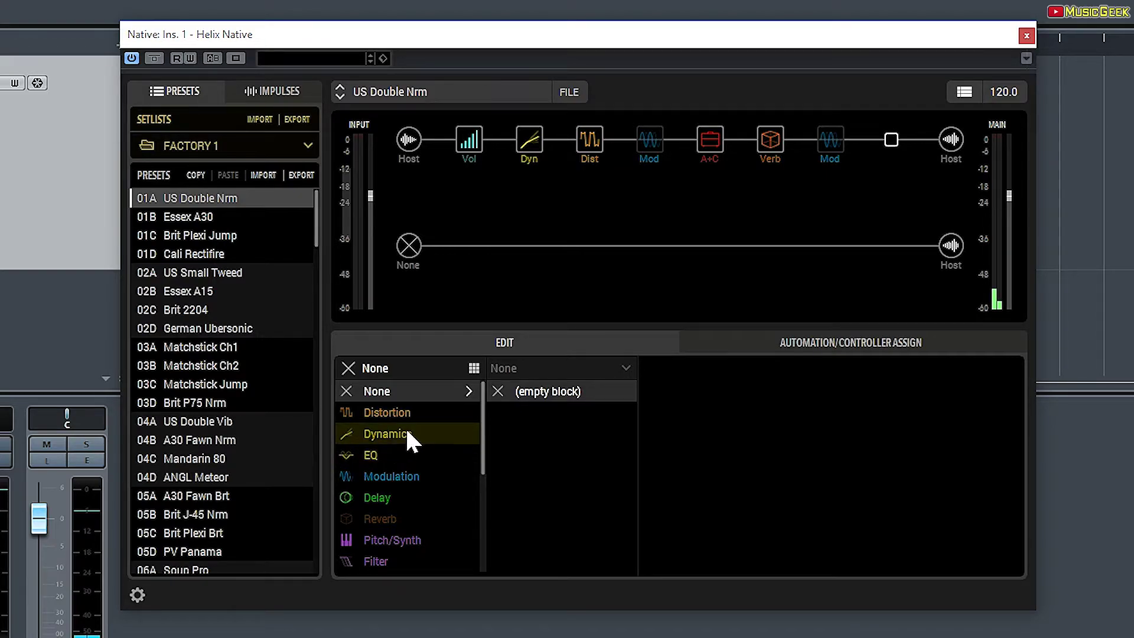
{"action": "left_click", "coordinate": [375, 495]}
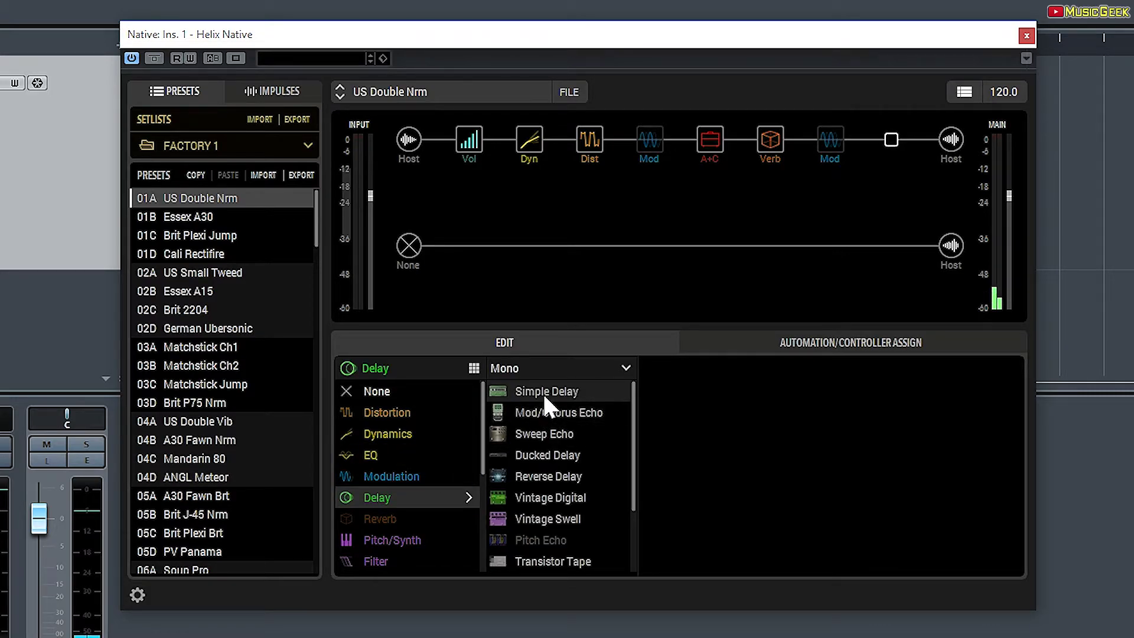
{"action": "left_click", "coordinate": [584, 390]}
{"action": "mouse_move", "coordinate": [895, 155]}
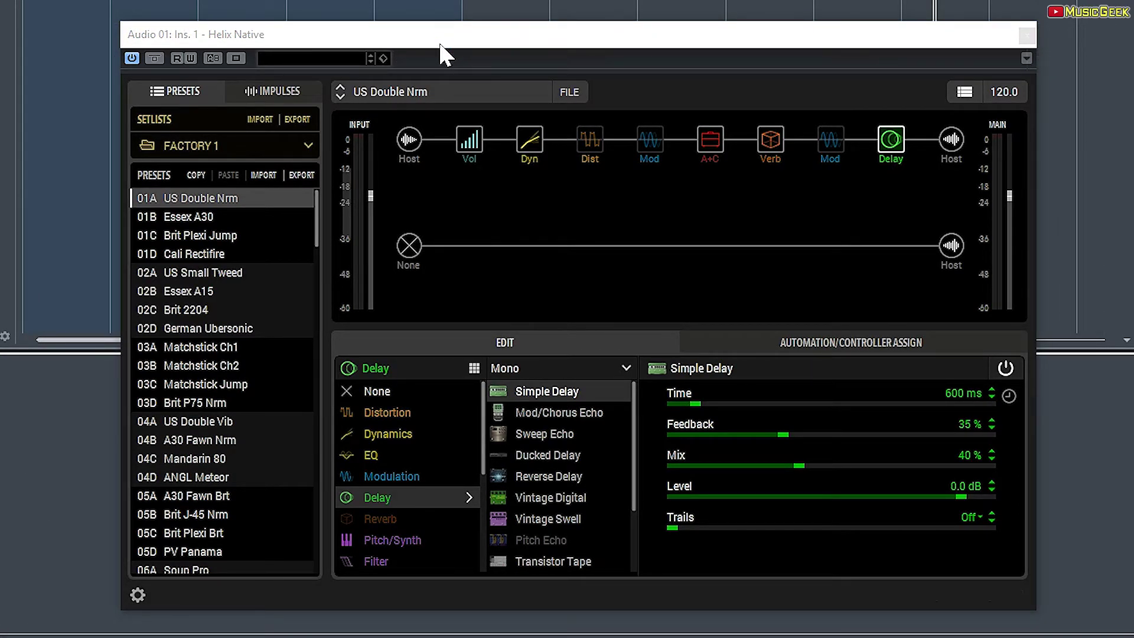
Save the edited US Double Nrm preset to the library in slot 01A of the USER 1 setlist.
{"action": "left_click", "coordinate": [570, 92]}
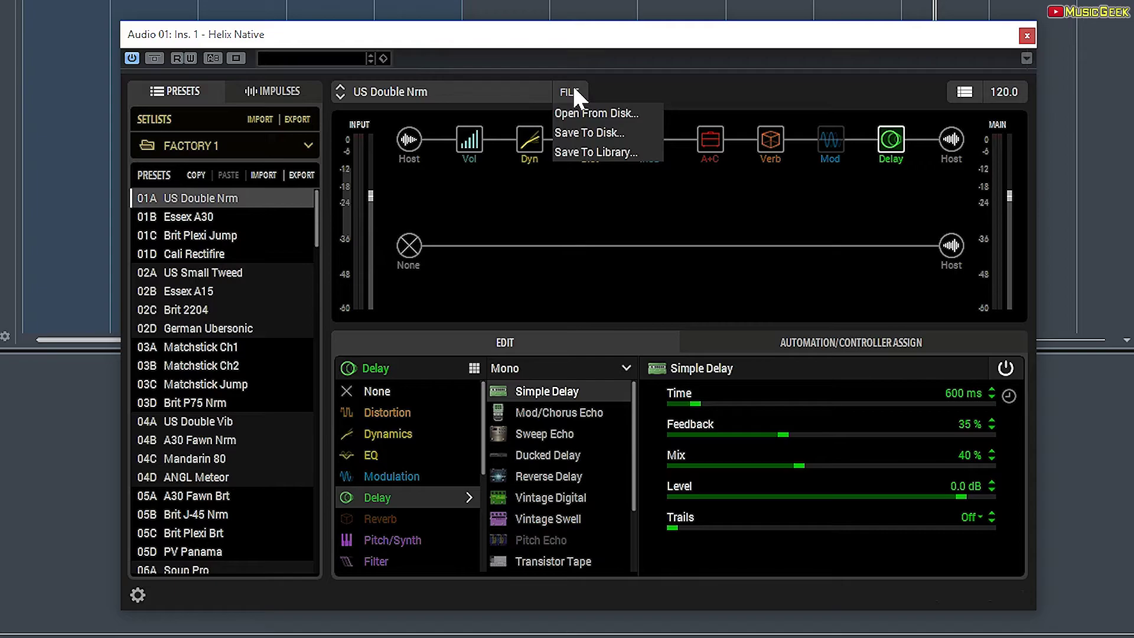
{"action": "left_click", "coordinate": [618, 150]}
{"action": "left_click", "coordinate": [601, 154]}
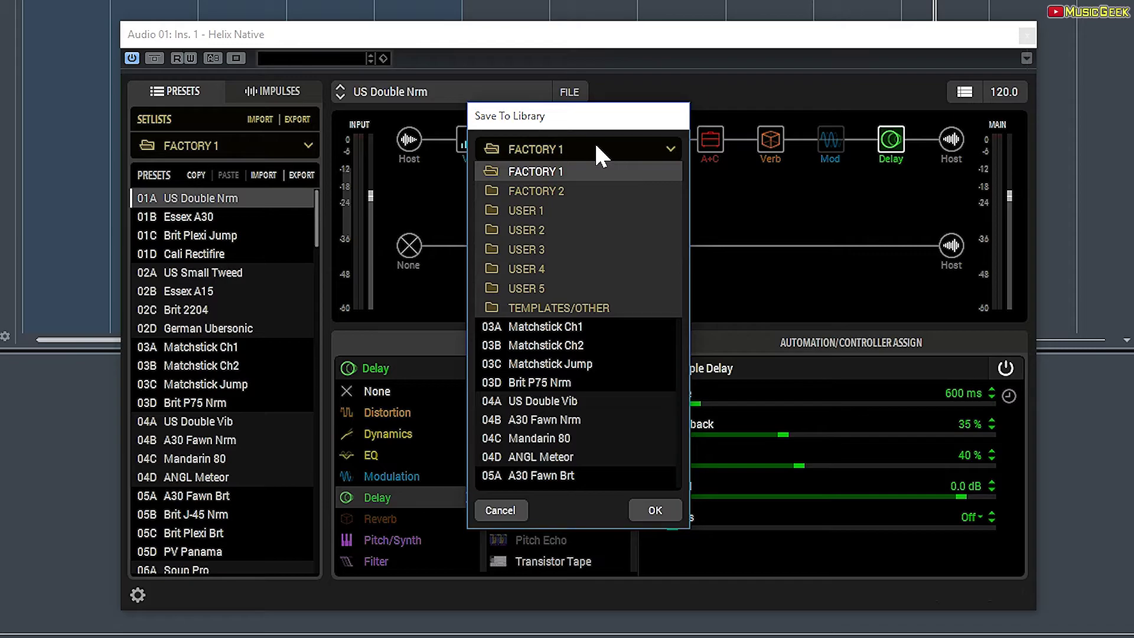
{"action": "left_click", "coordinate": [544, 209]}
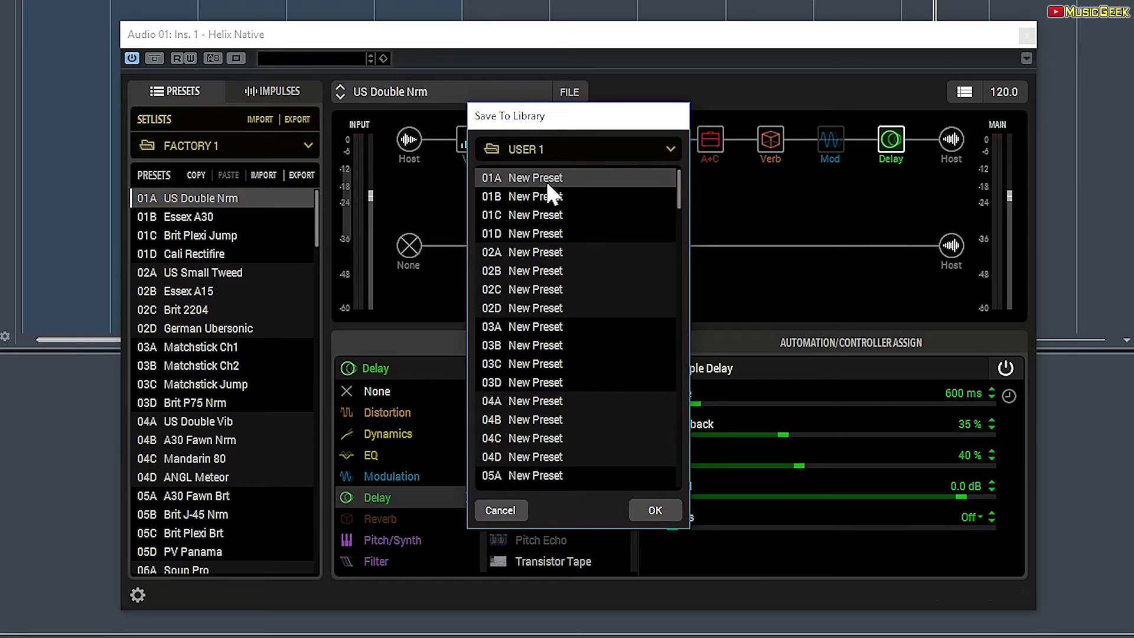
{"action": "left_click", "coordinate": [662, 510]}
{"action": "left_click", "coordinate": [641, 362]}
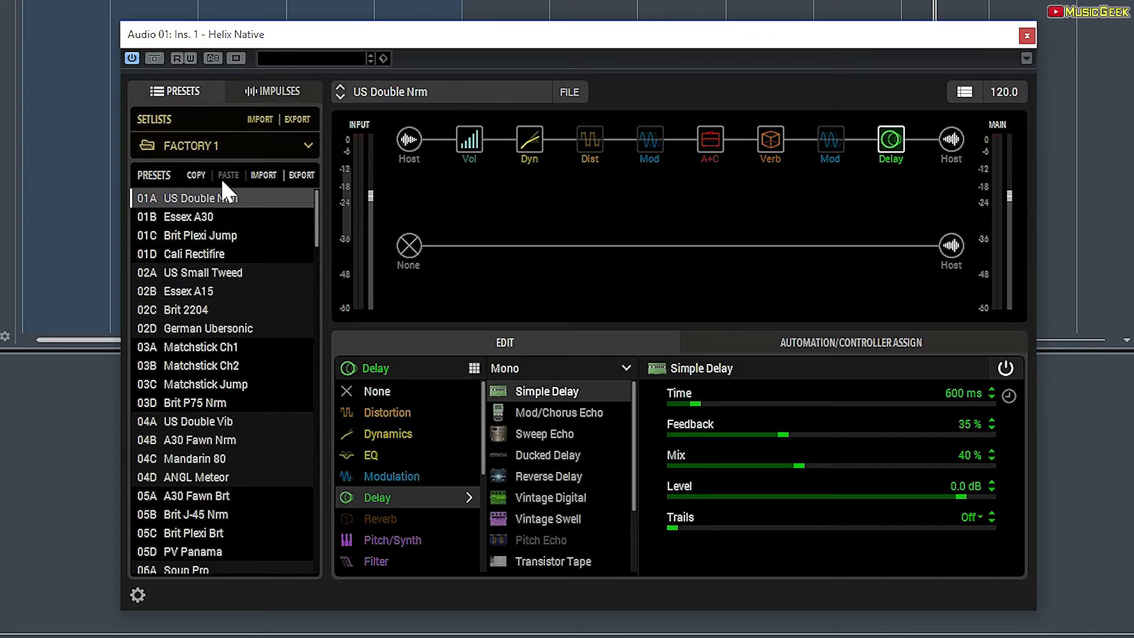
Open the USER 1 setlist, rename the preset in slot 01A to "Mi primer preset" and select it.
{"action": "left_click", "coordinate": [211, 142]}
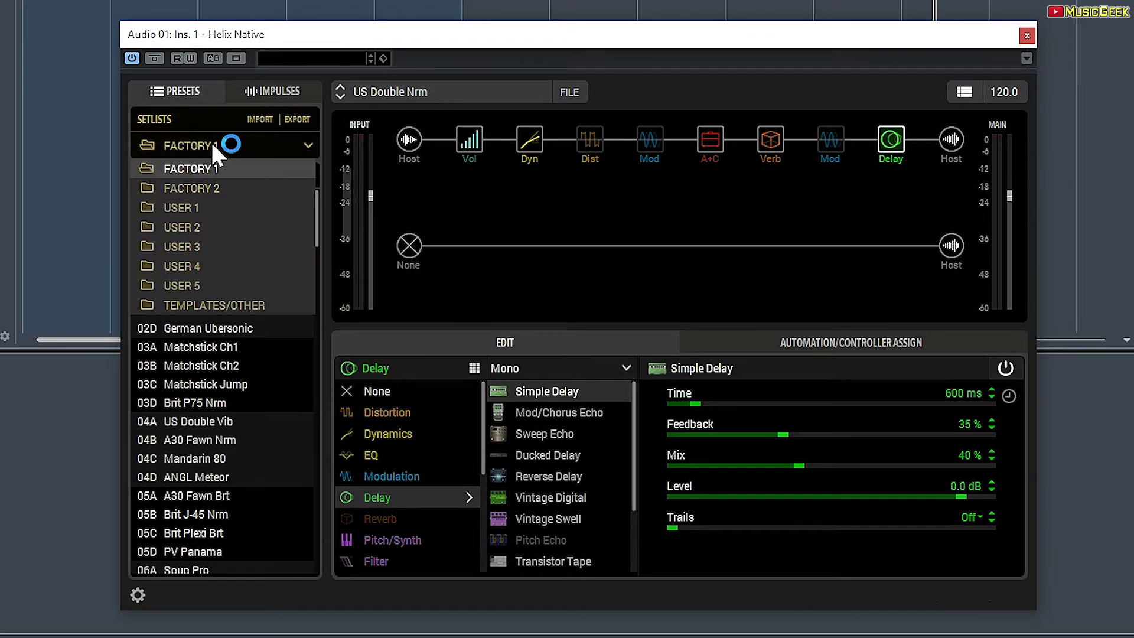
{"action": "left_click", "coordinate": [199, 197]}
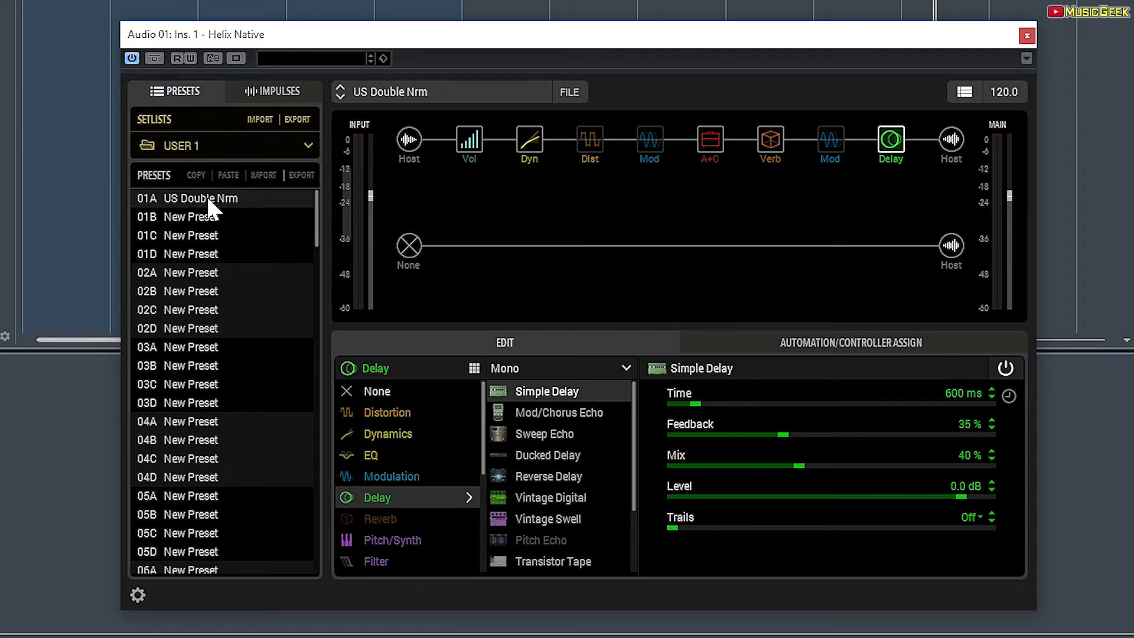
{"action": "left_click", "coordinate": [208, 198]}
{"action": "right_click", "coordinate": [206, 195]}
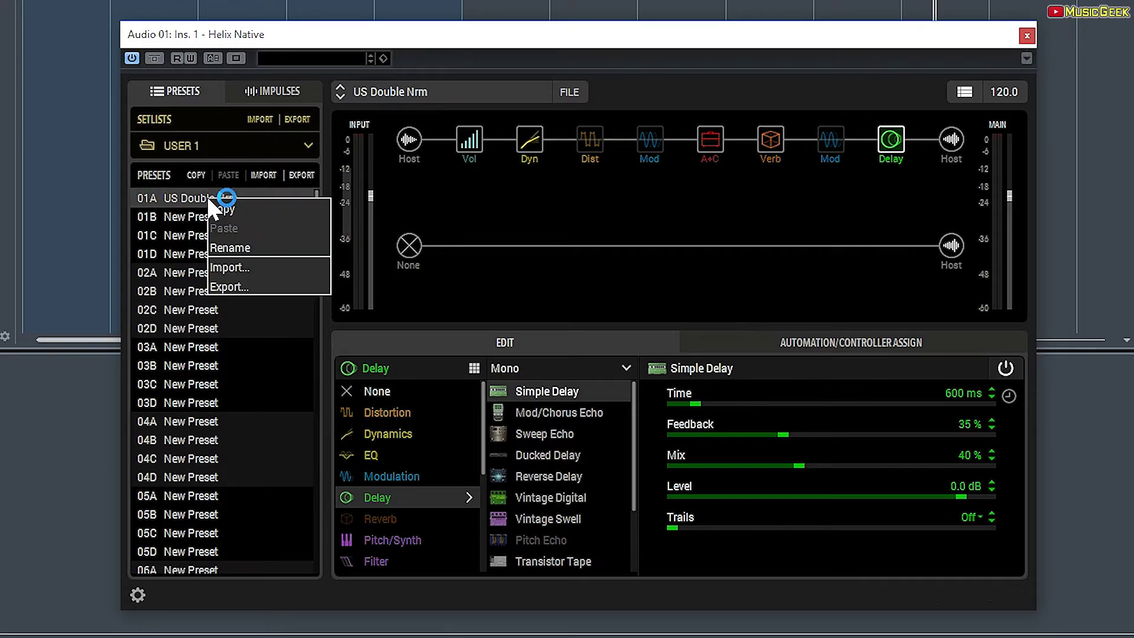
{"action": "left_click", "coordinate": [258, 239]}
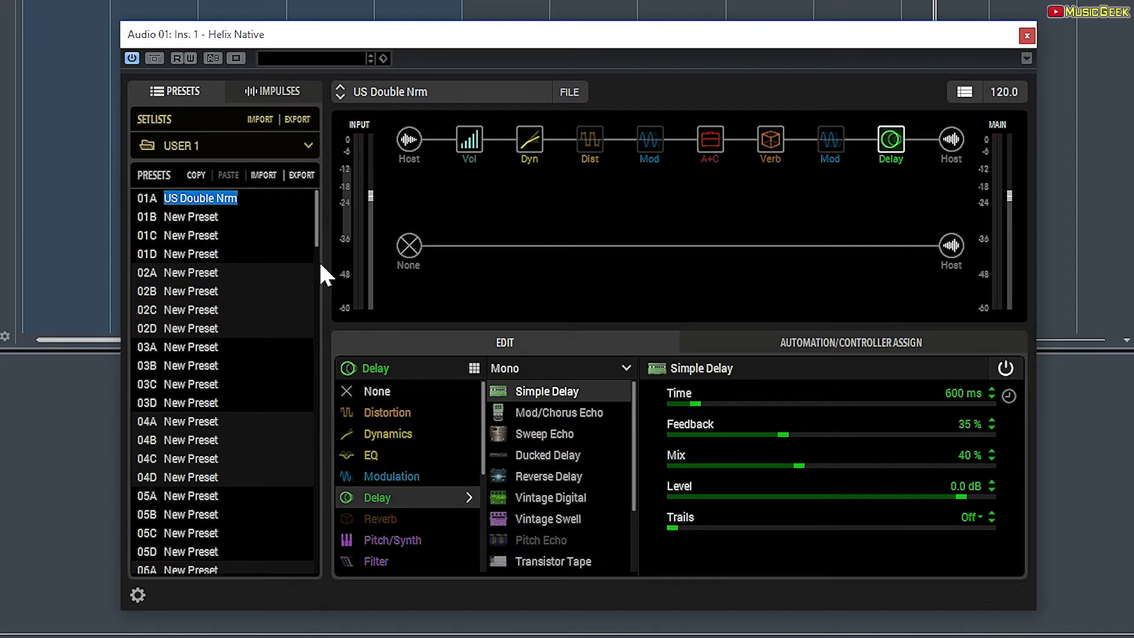
{"action": "type", "text": "Mi primer"}
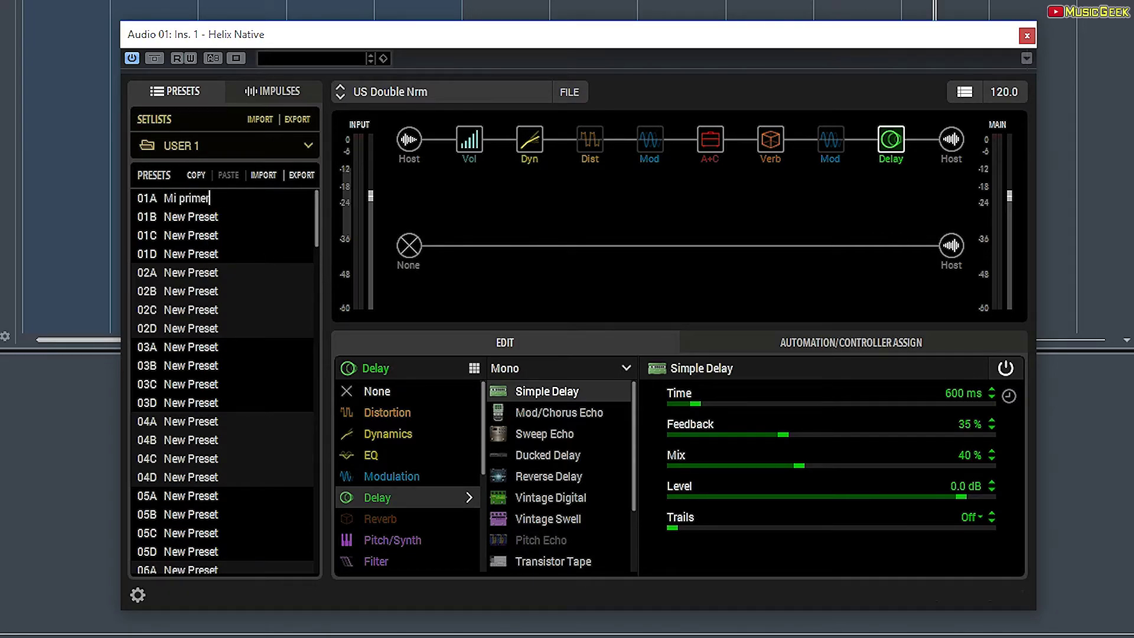
{"action": "type", "text": " preset"}
{"action": "key", "text": "Return"}
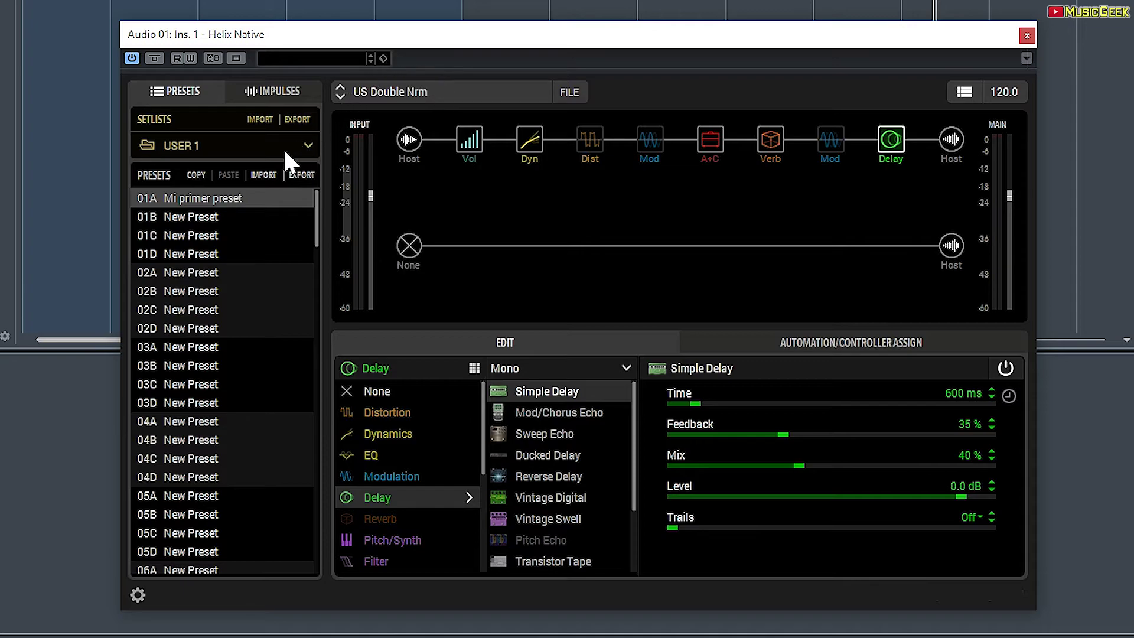
{"action": "left_click", "coordinate": [228, 194]}
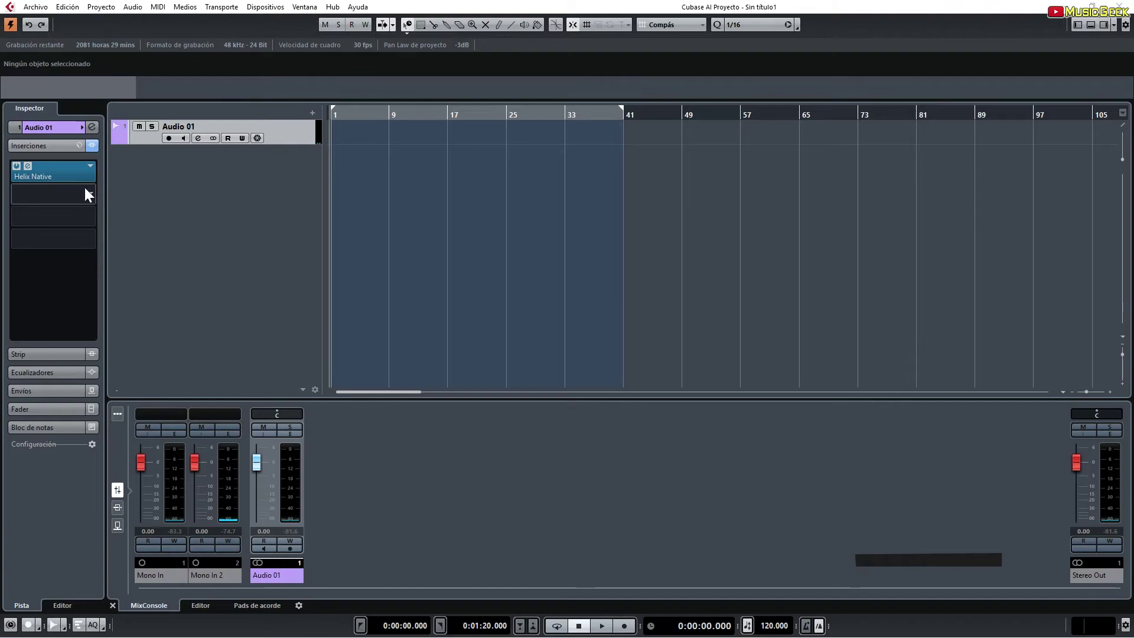
With the Helix Native insert open on track Audio 01, enable its record arming and input monitoring, and start recording.
{"action": "left_click", "coordinate": [58, 169]}
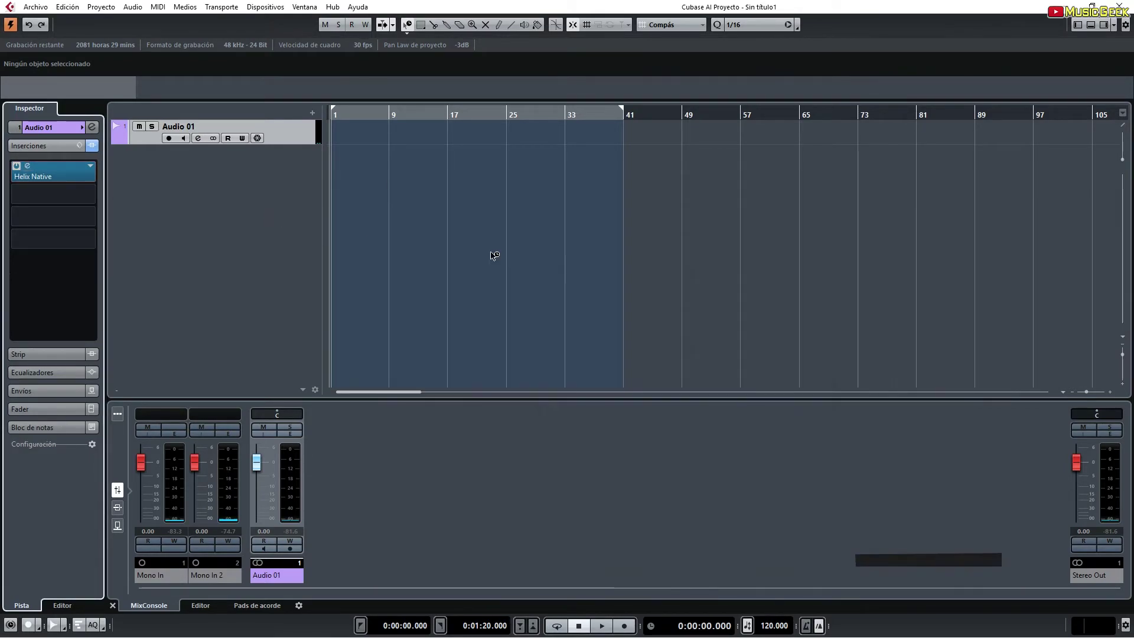
{"action": "left_click", "coordinate": [48, 172]}
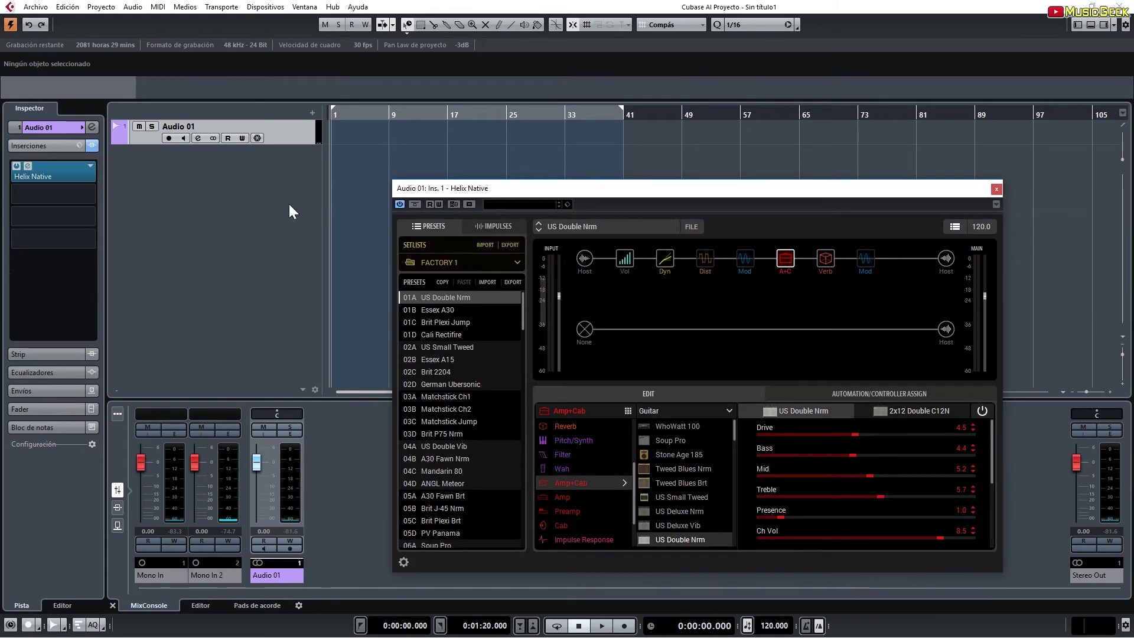
{"action": "left_click", "coordinate": [172, 140]}
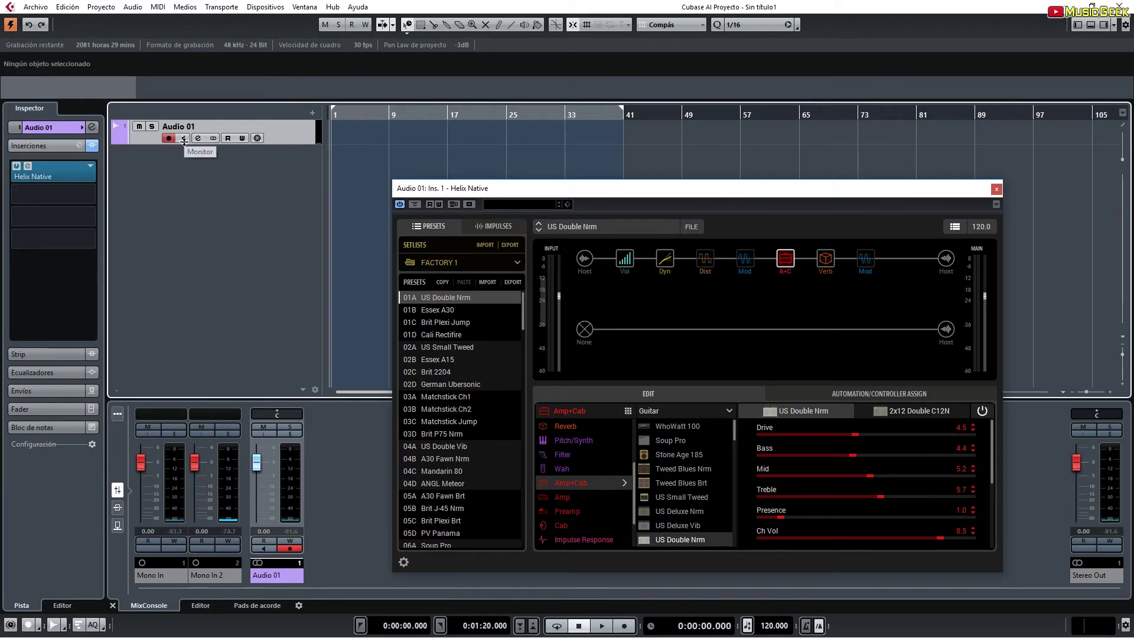
{"action": "left_click", "coordinate": [184, 140]}
{"action": "left_click", "coordinate": [630, 629]}
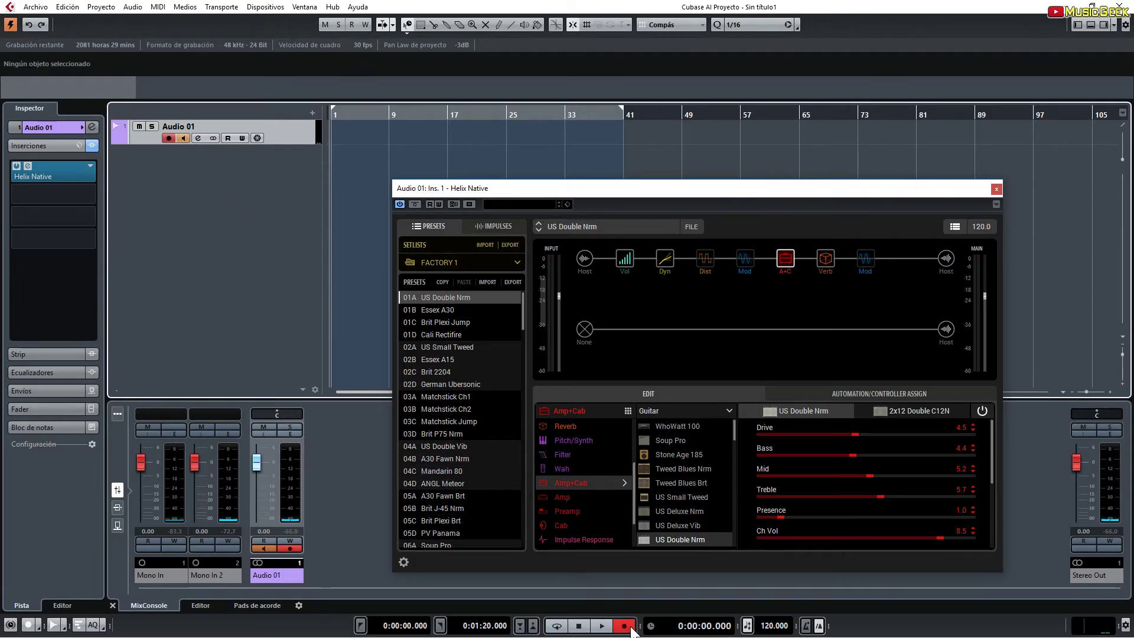